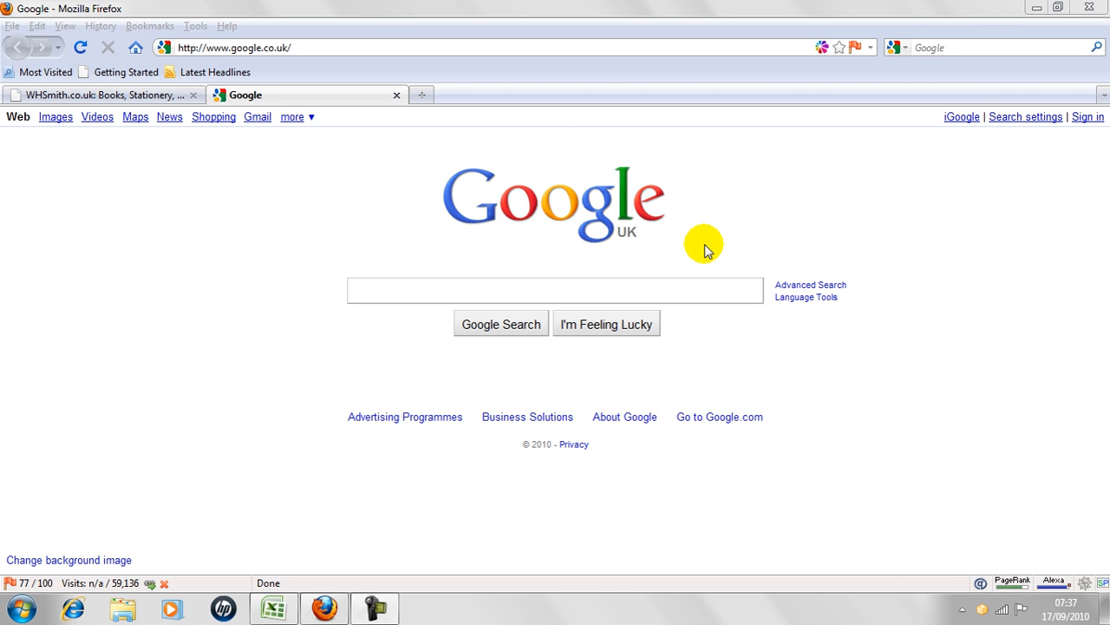
Search Google for seomoz and open the SEOmoz Daily SEO Blog from the results.
click(676, 287)
text(seo m)
key(BackSpace)
key(BackSpace)
text(moz)
key(Return)
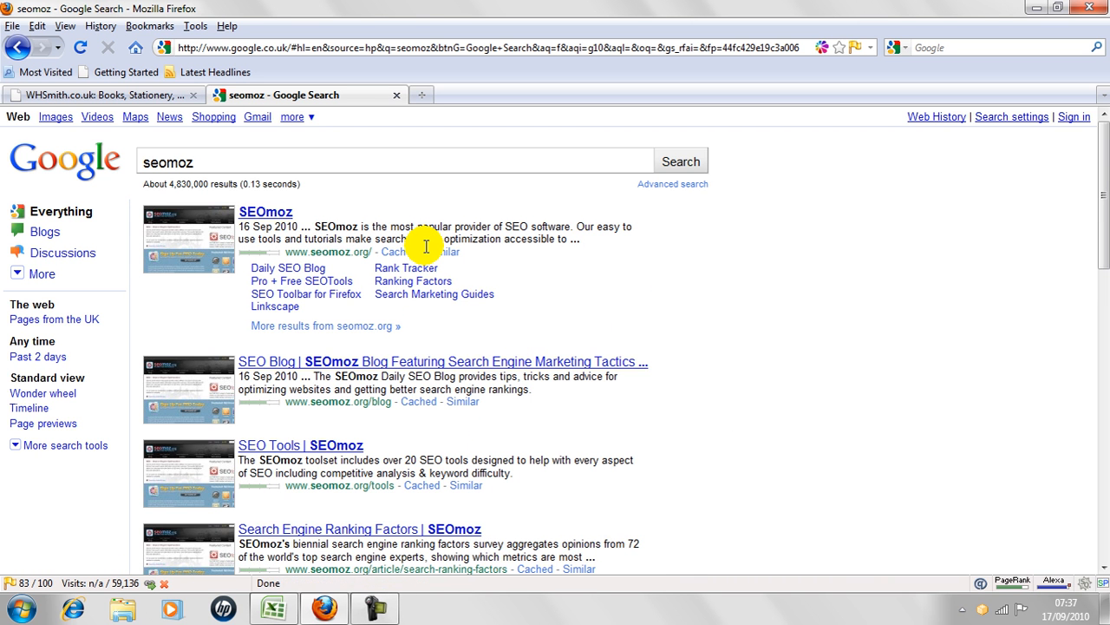
click(266, 276)
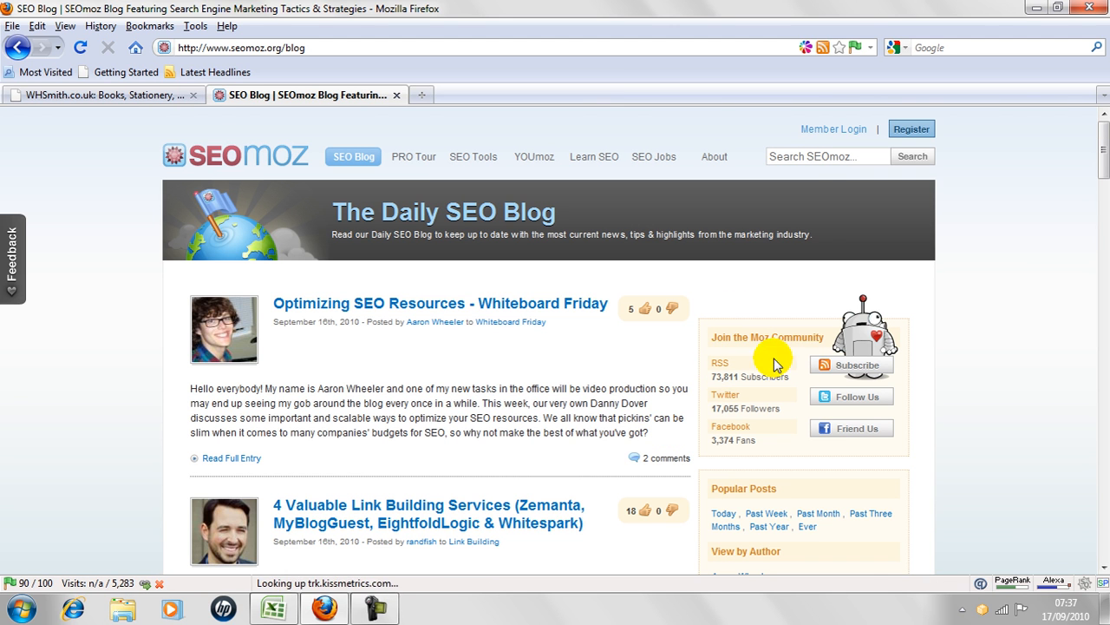
Open the SEOmoz blog's RSS subscription feed, look through its entries and return to the blog.
click(831, 370)
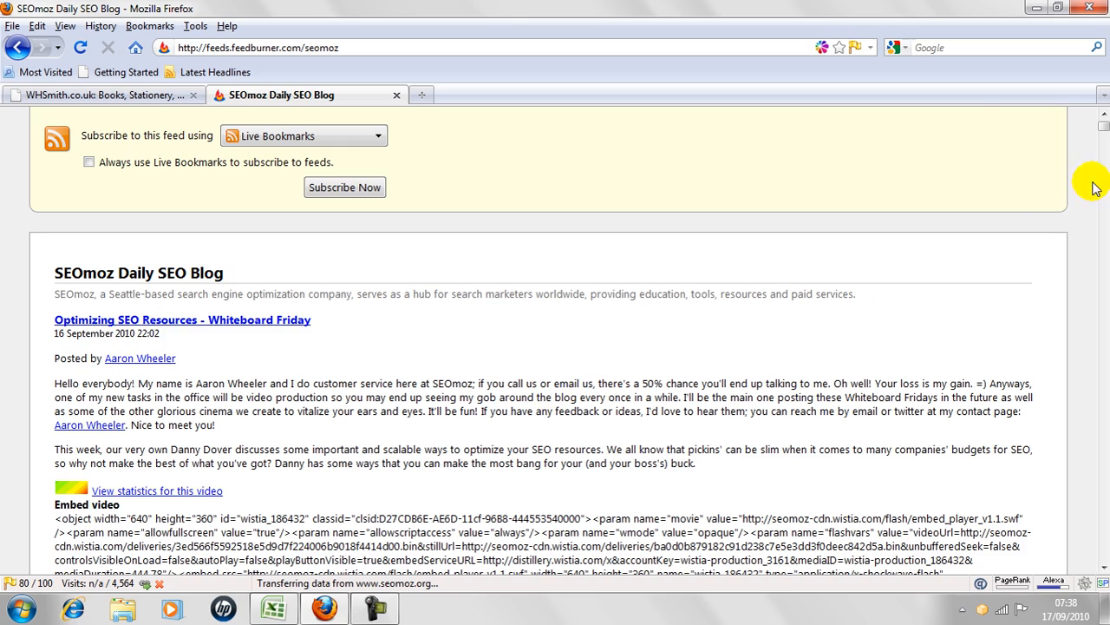
drag(1104, 126, 1106, 167)
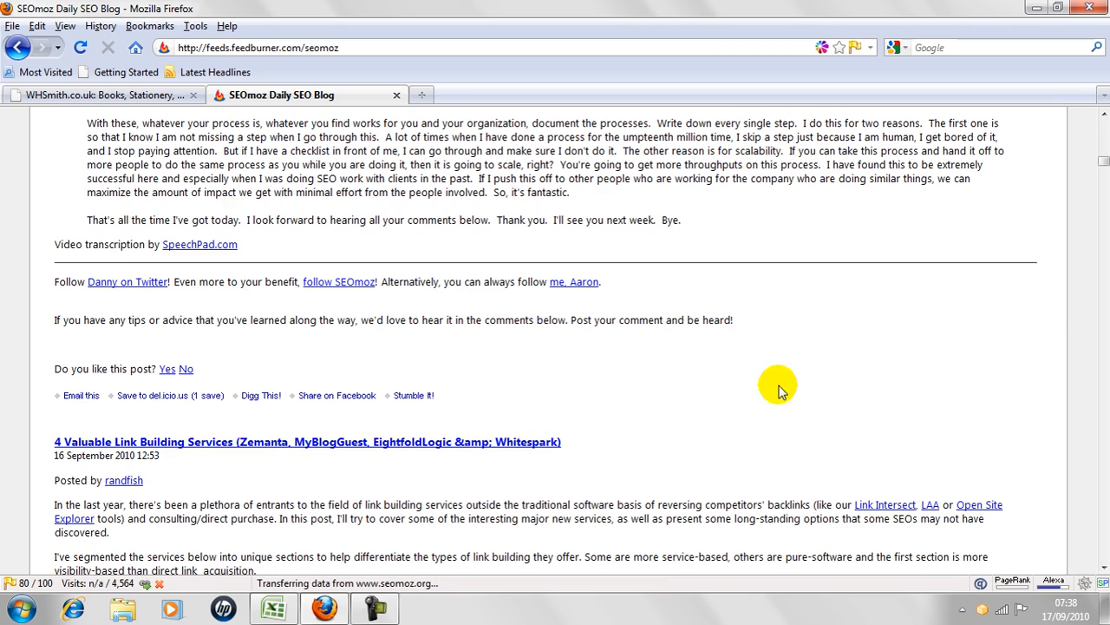
drag(1105, 167, 1104, 128)
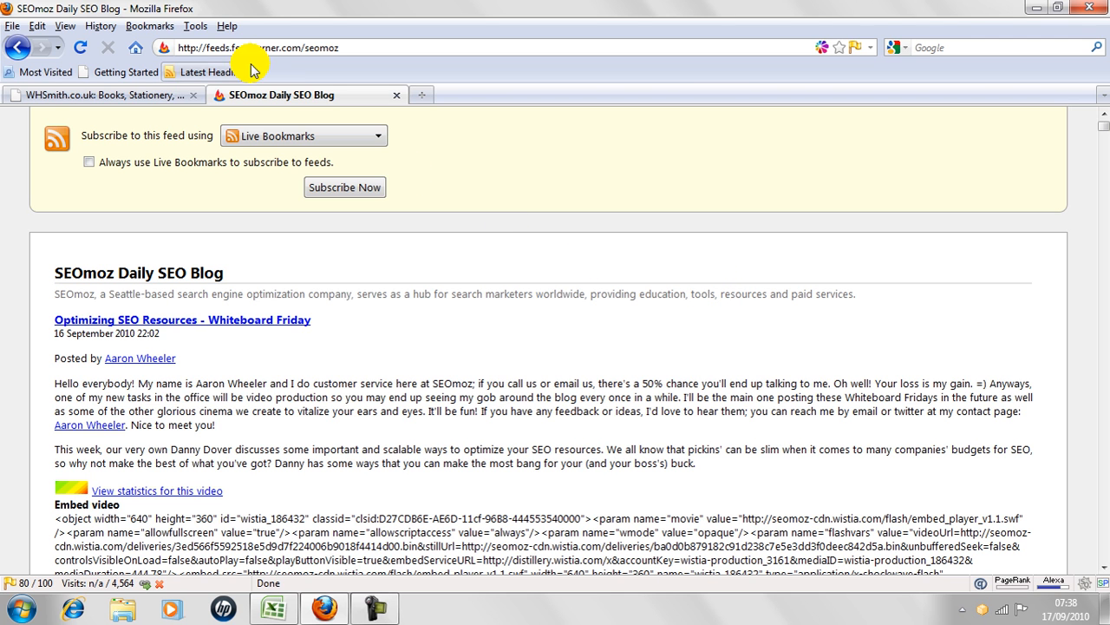
click(16, 47)
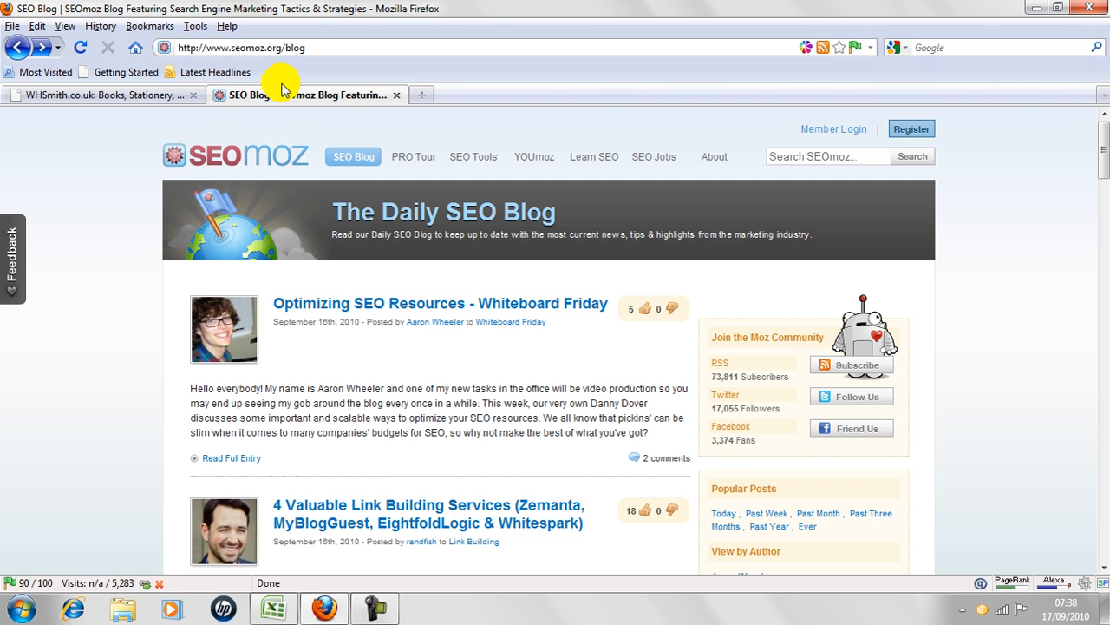
Return to the Google home page, search for "the telegraph" and open the Telegraph.co.uk home page.
click(136, 48)
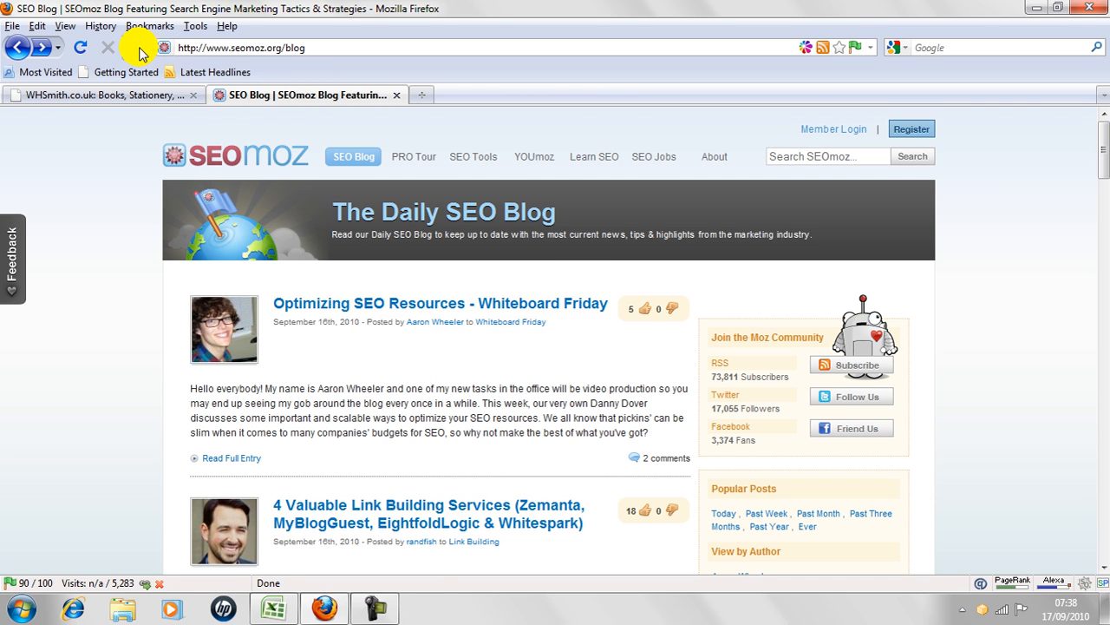
text(the tele)
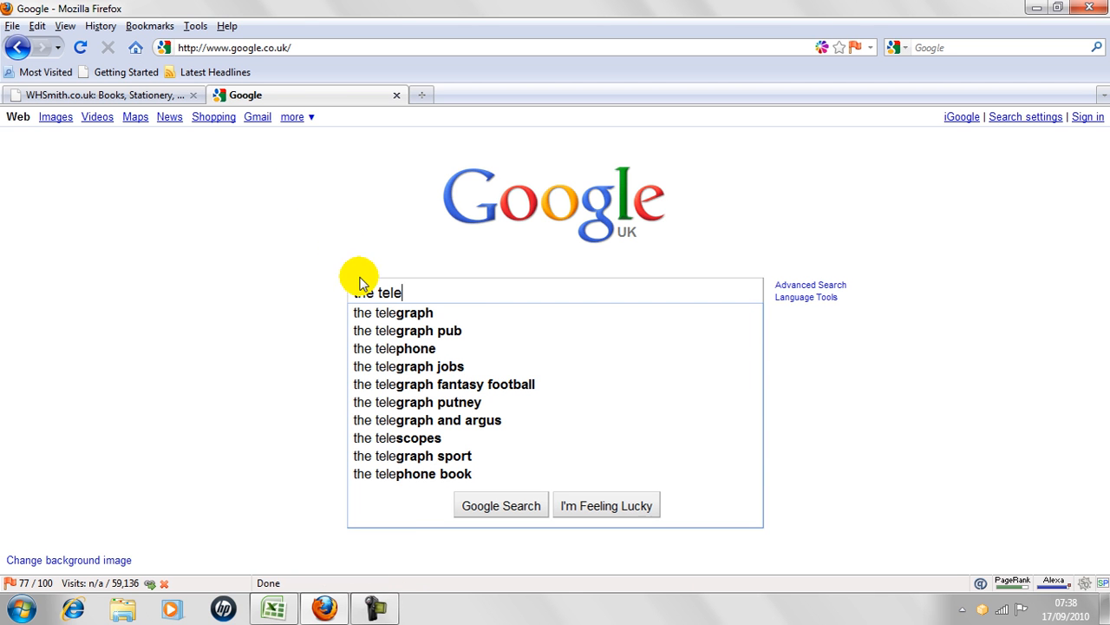
click(377, 313)
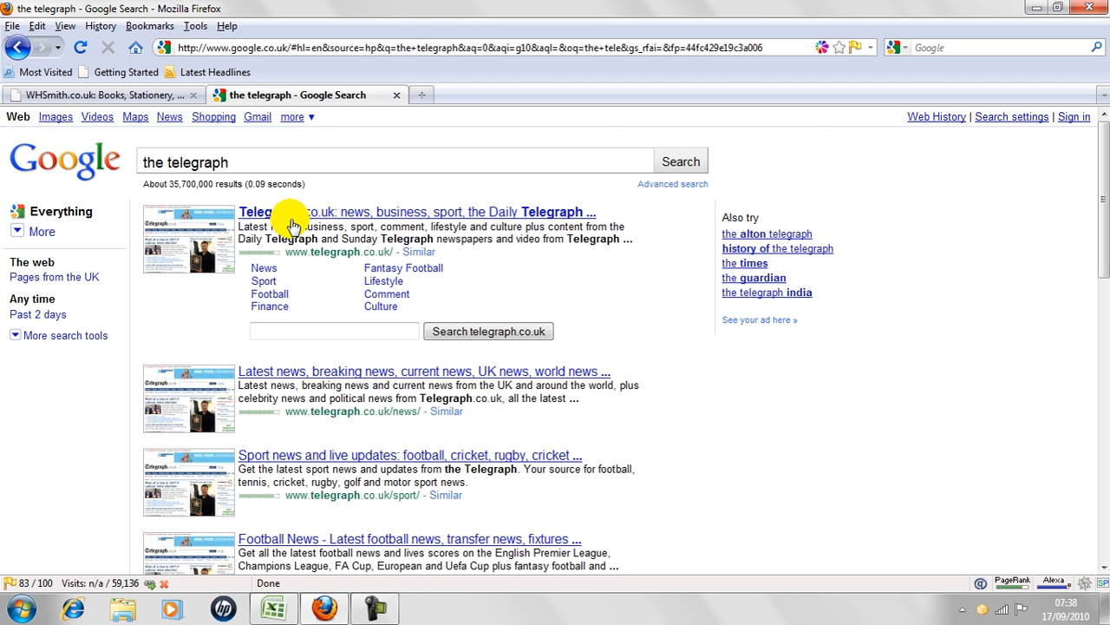
click(266, 213)
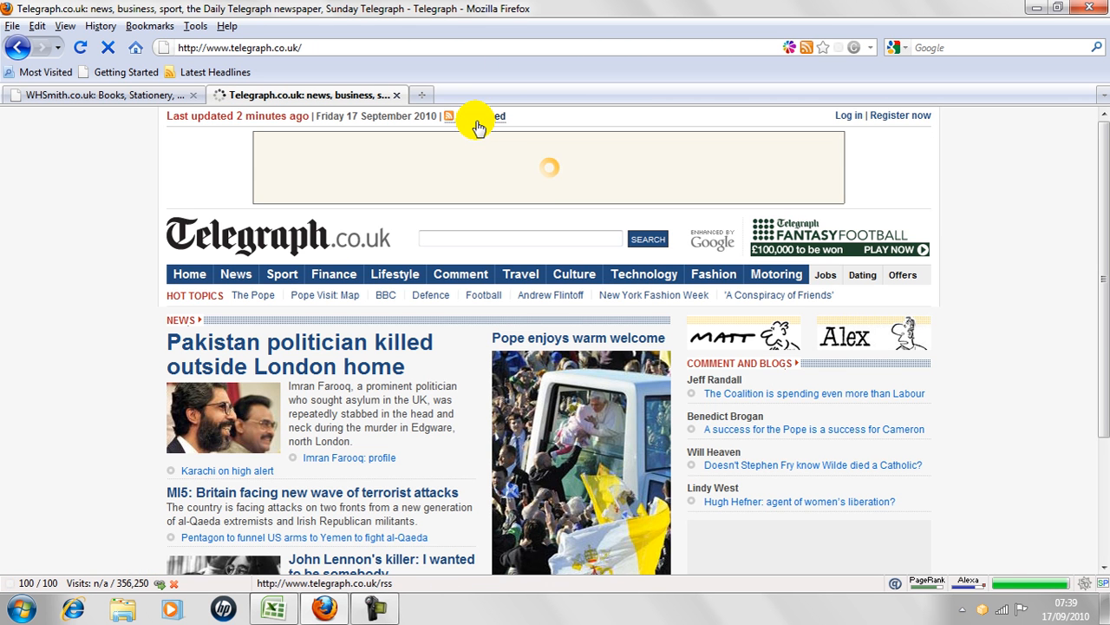
Look through the Telegraph's Home feed, then go back and compare it with the sections of the site's home page.
click(478, 121)
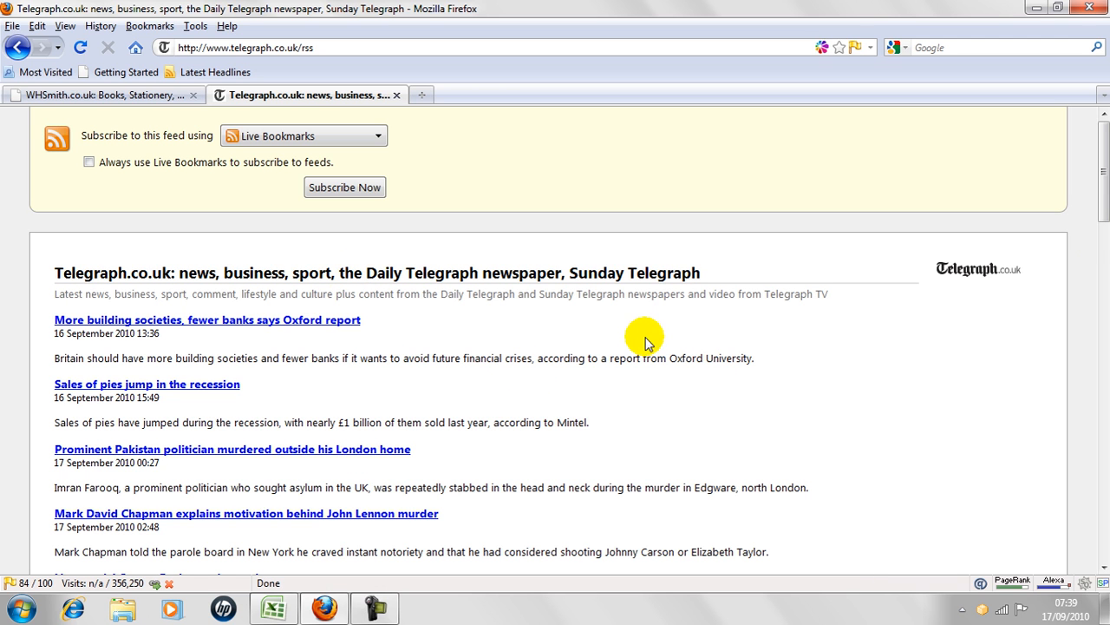
scroll(1098, 241, down, 10)
scroll(1100, 234, down, 8)
scroll(1102, 199, up, 20)
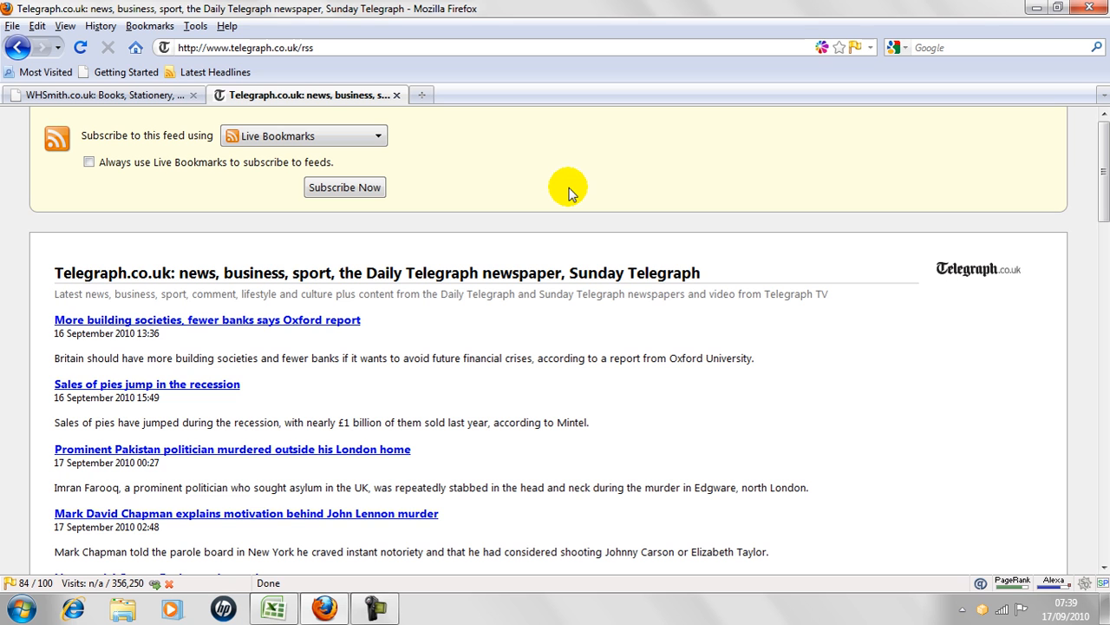
click(16, 47)
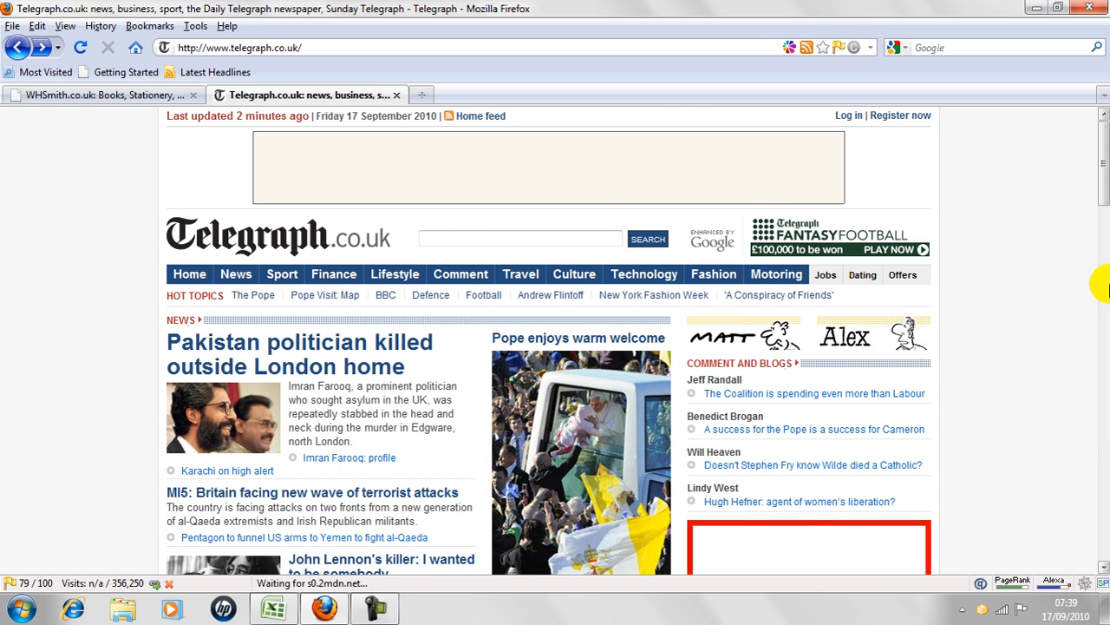
click(1105, 289)
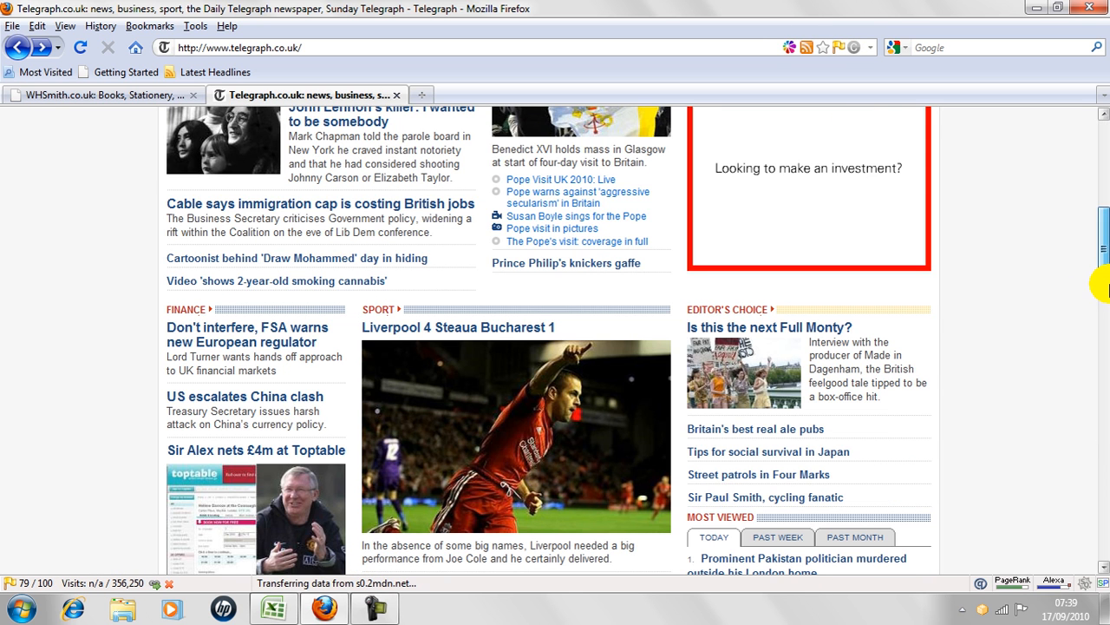
click(1105, 289)
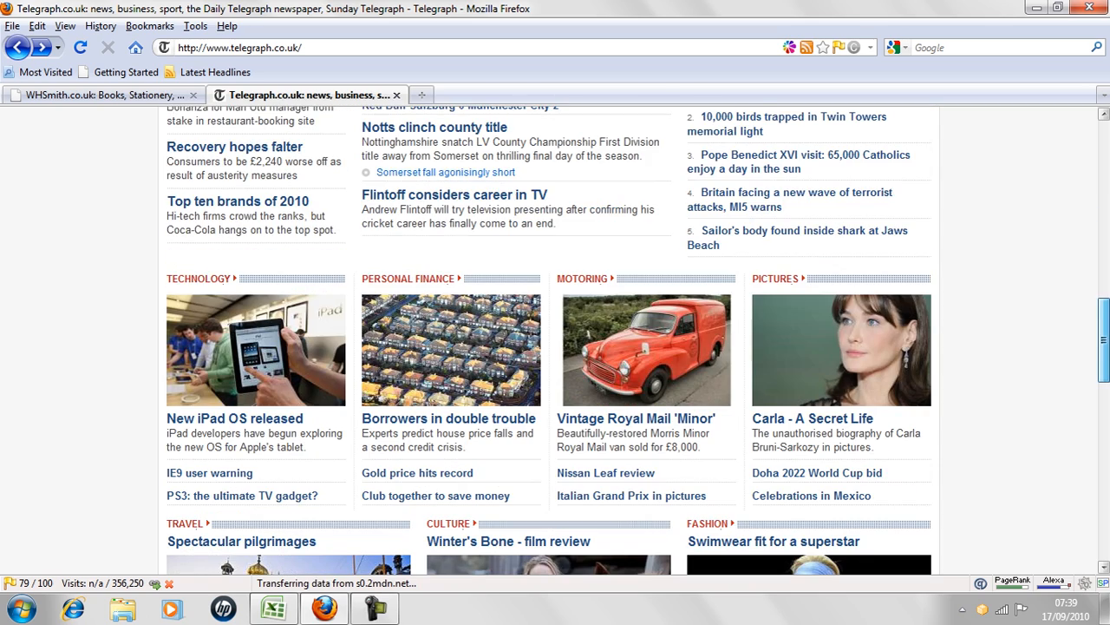
scroll(555, 338, down, 5)
drag(1104, 417, 1084, 223)
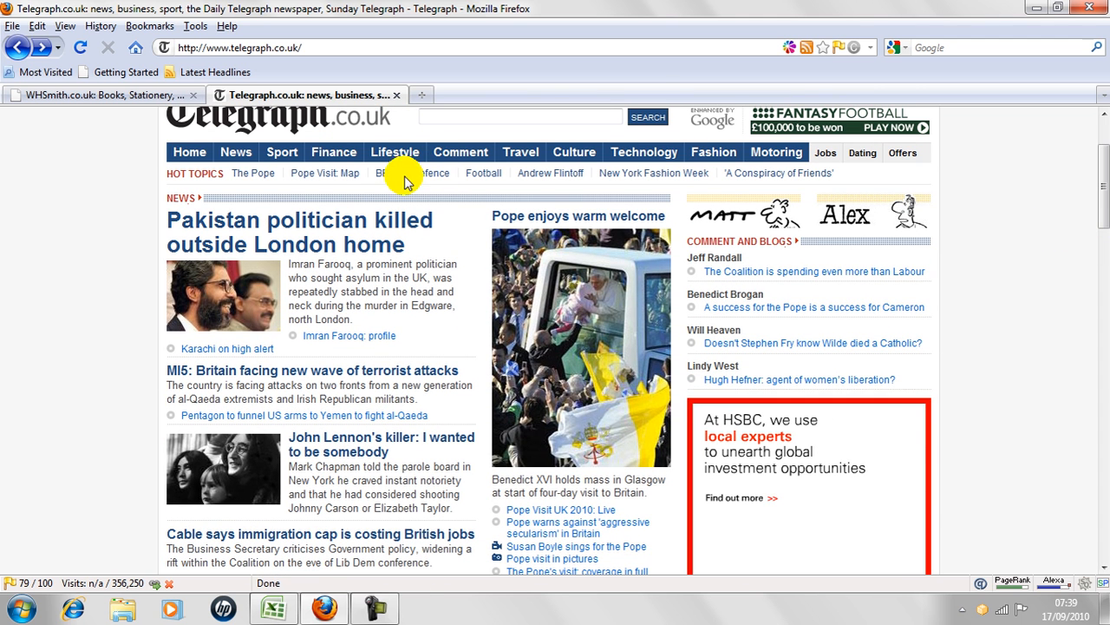
Return to the Google home page, search for "dapper factory" and open the Dapp Factory page on the Dapper site.
click(136, 50)
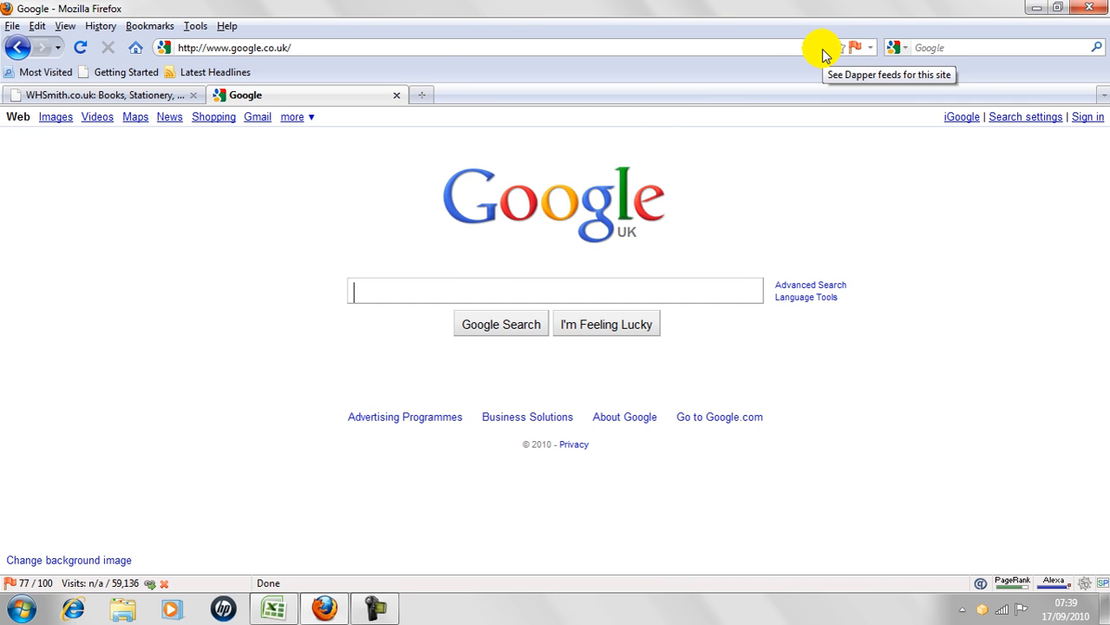
text(dapper)
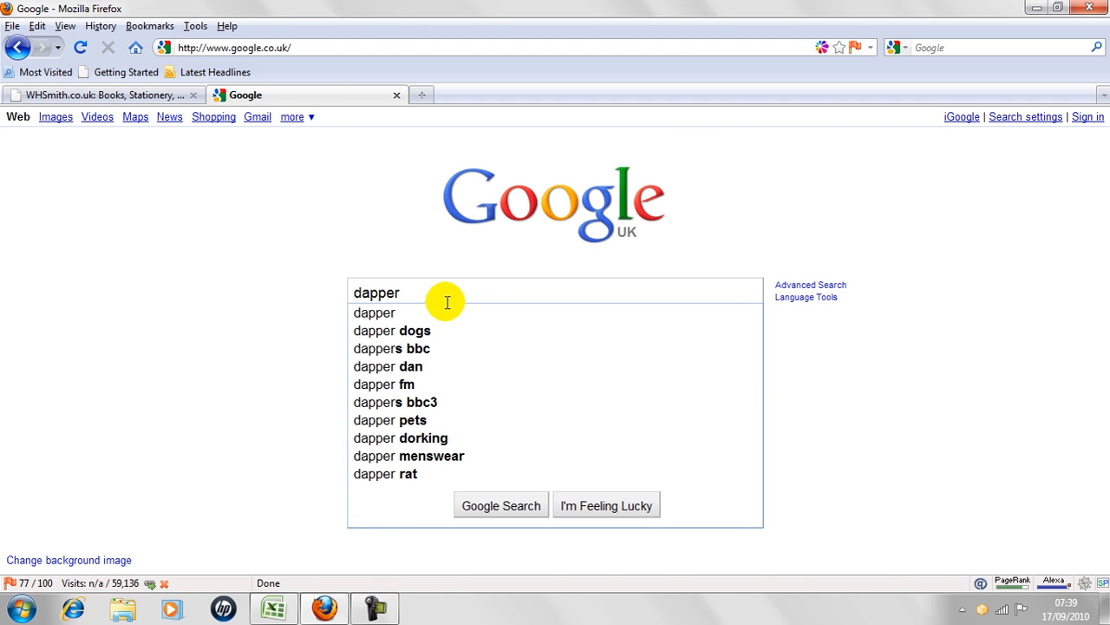
key(Return)
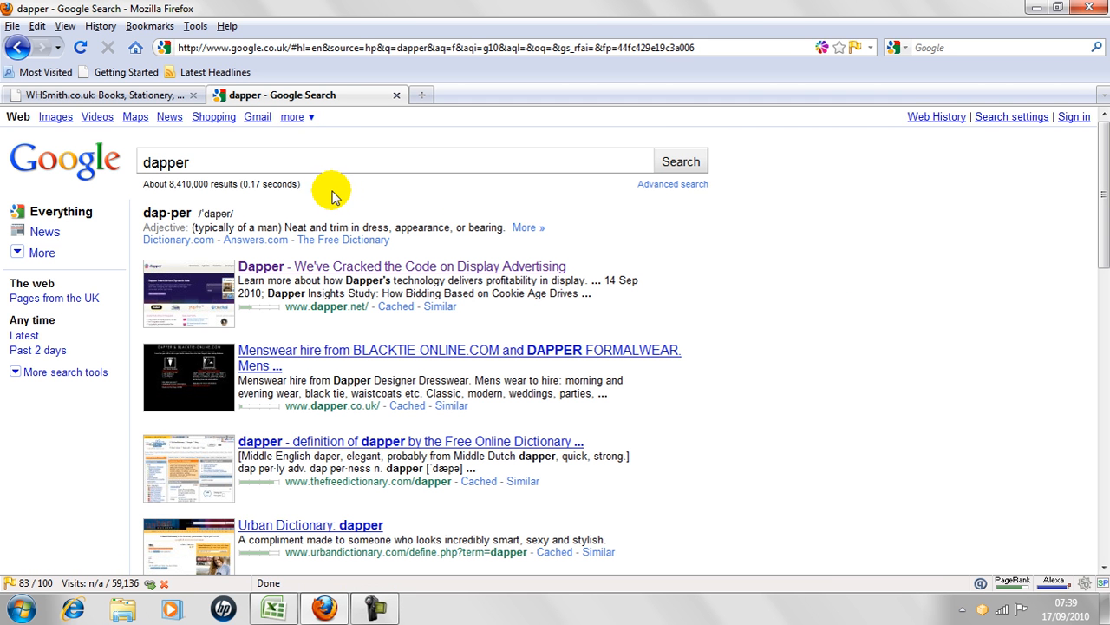
click(292, 161)
text(factory)
key(Return)
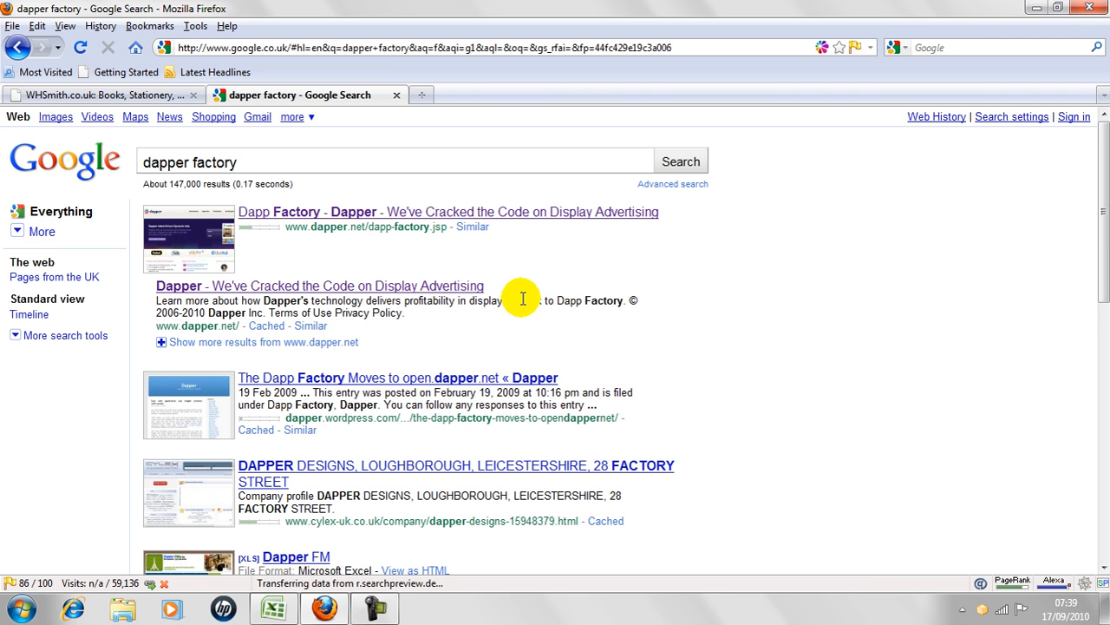
click(379, 216)
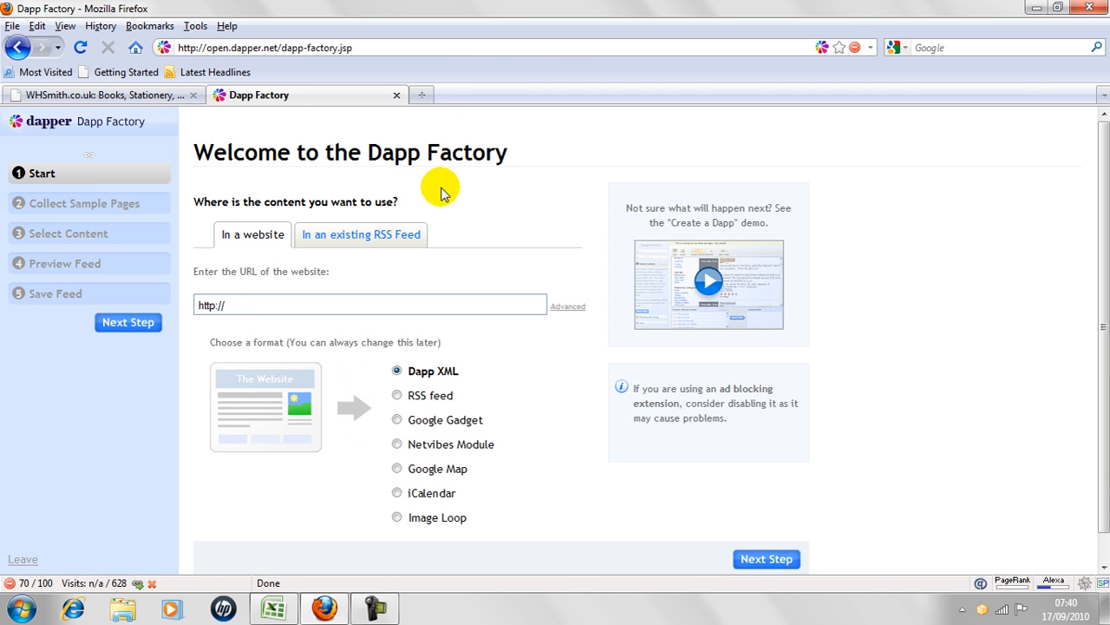
Look over the Dapp Factory start page, close its tab and examine the WHSmith home page.
scroll(441, 193, down, 1)
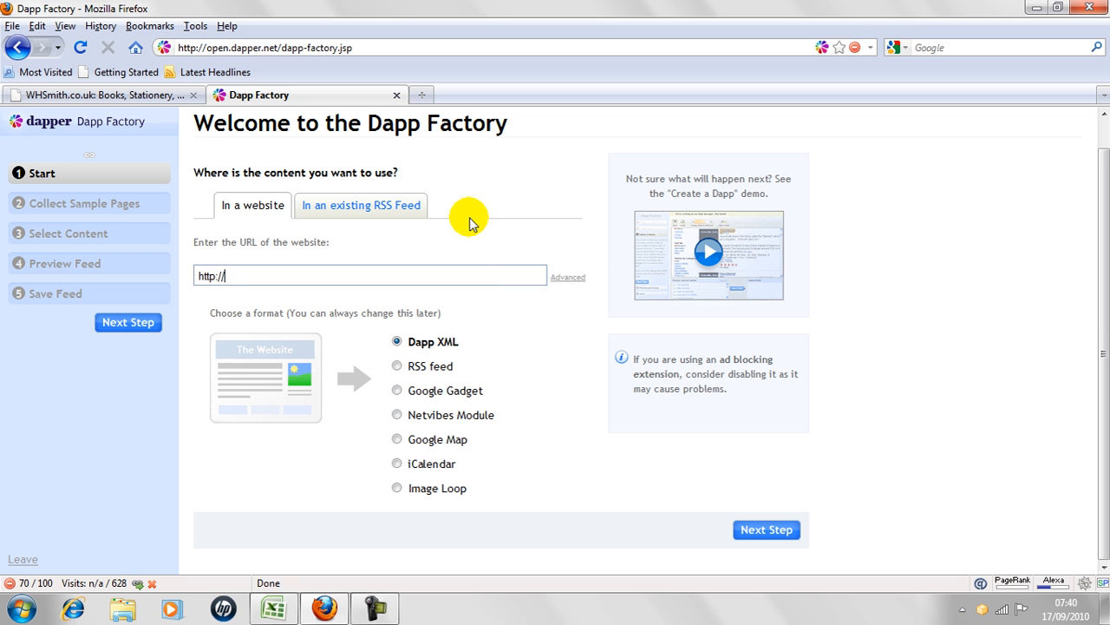
click(399, 95)
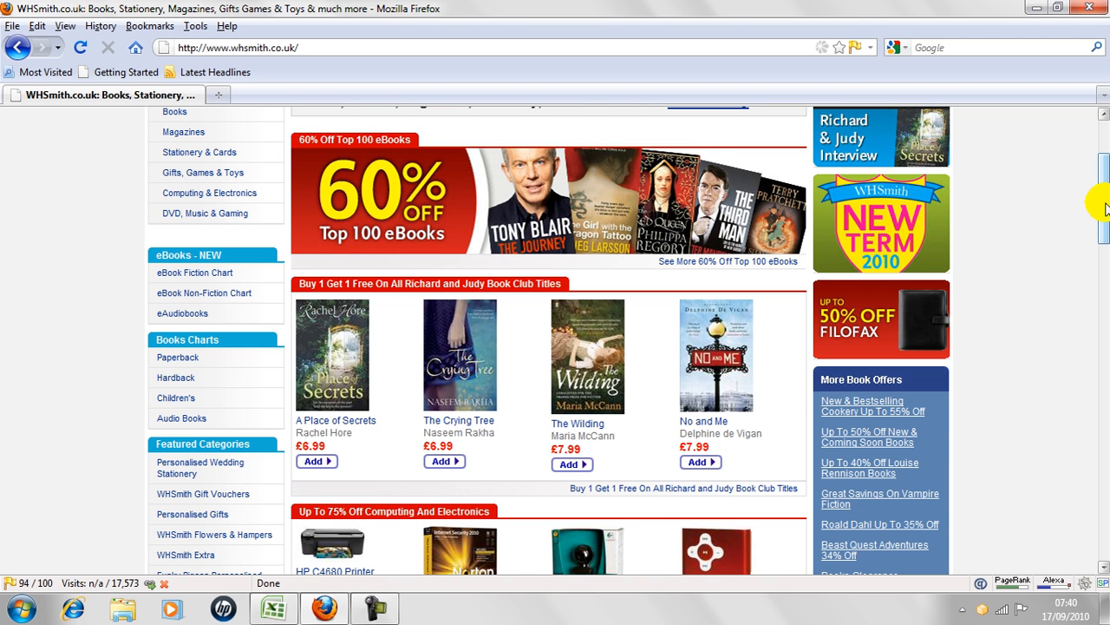
scroll(1106, 186, up, 2)
drag(1106, 175, 1093, 141)
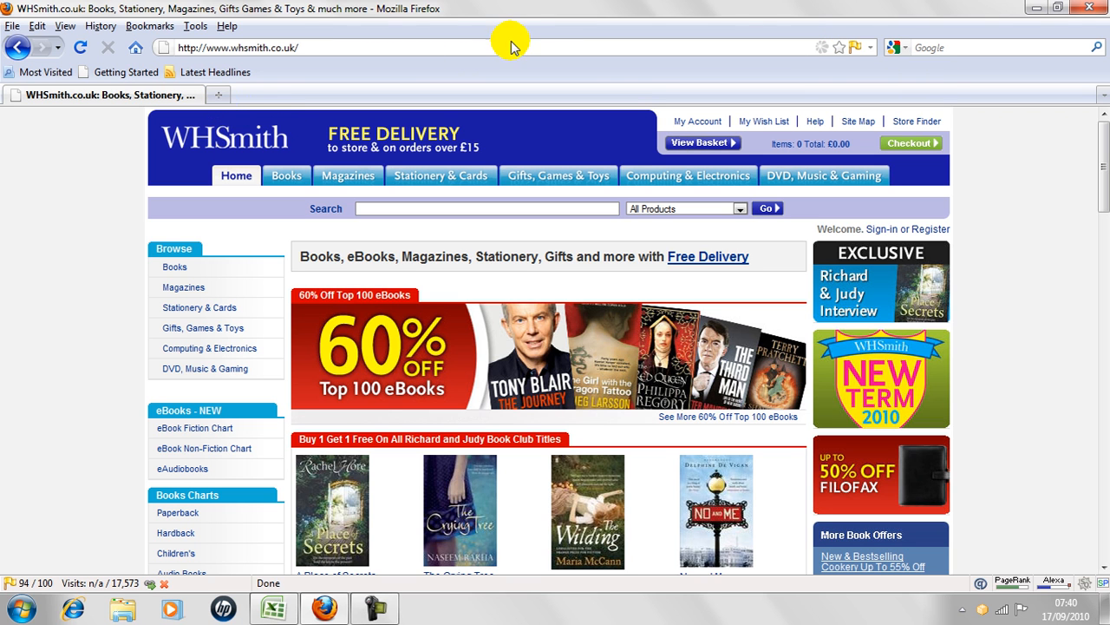
click(820, 53)
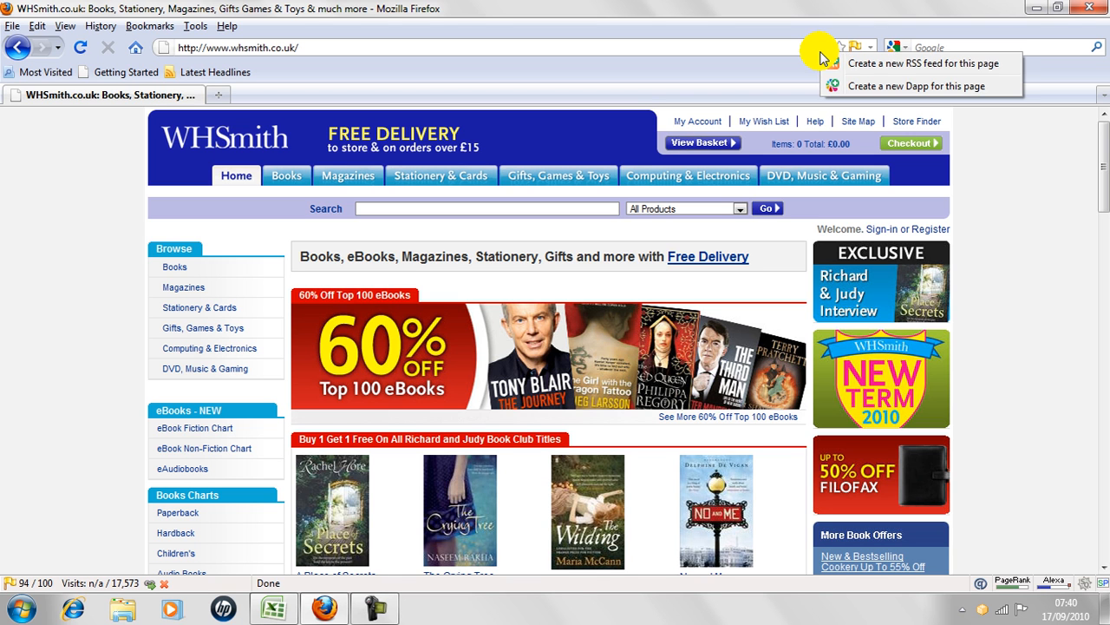
click(870, 66)
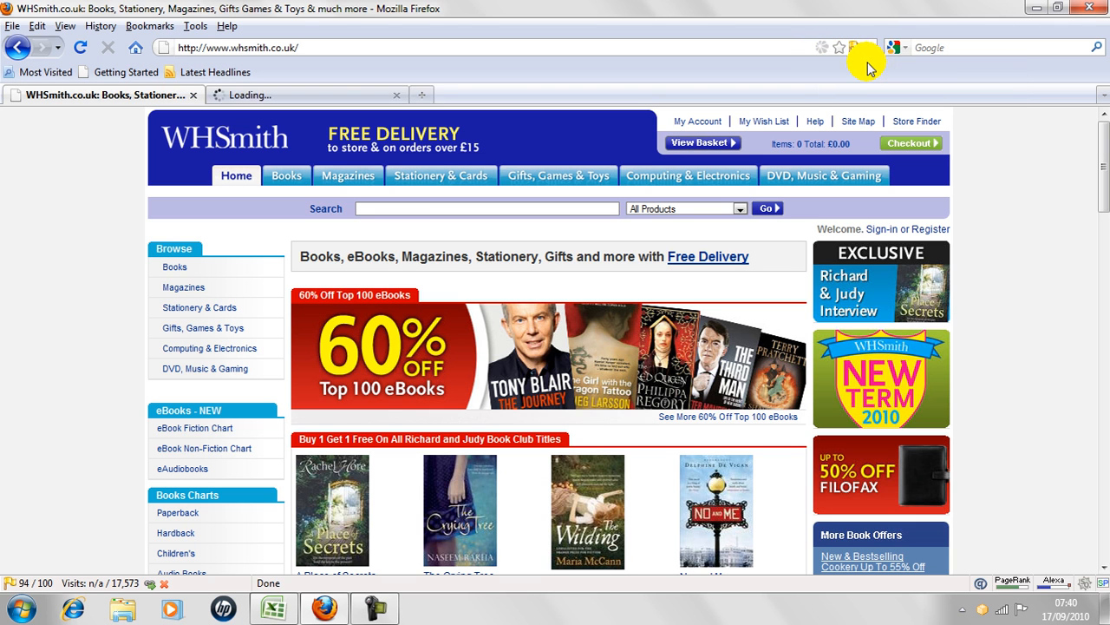
click(320, 93)
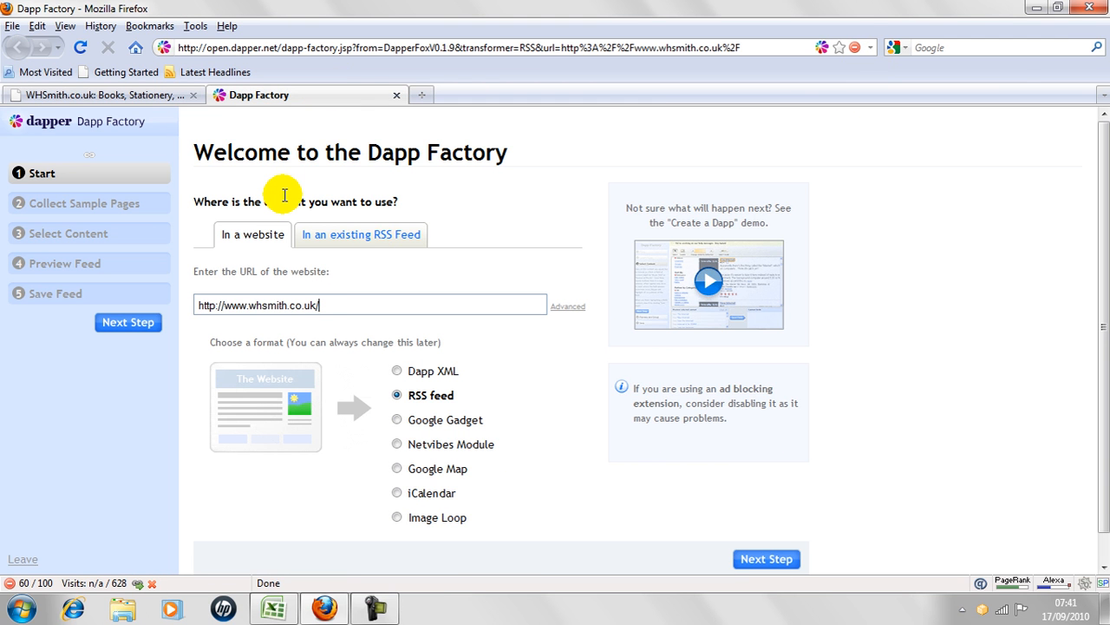
click(365, 303)
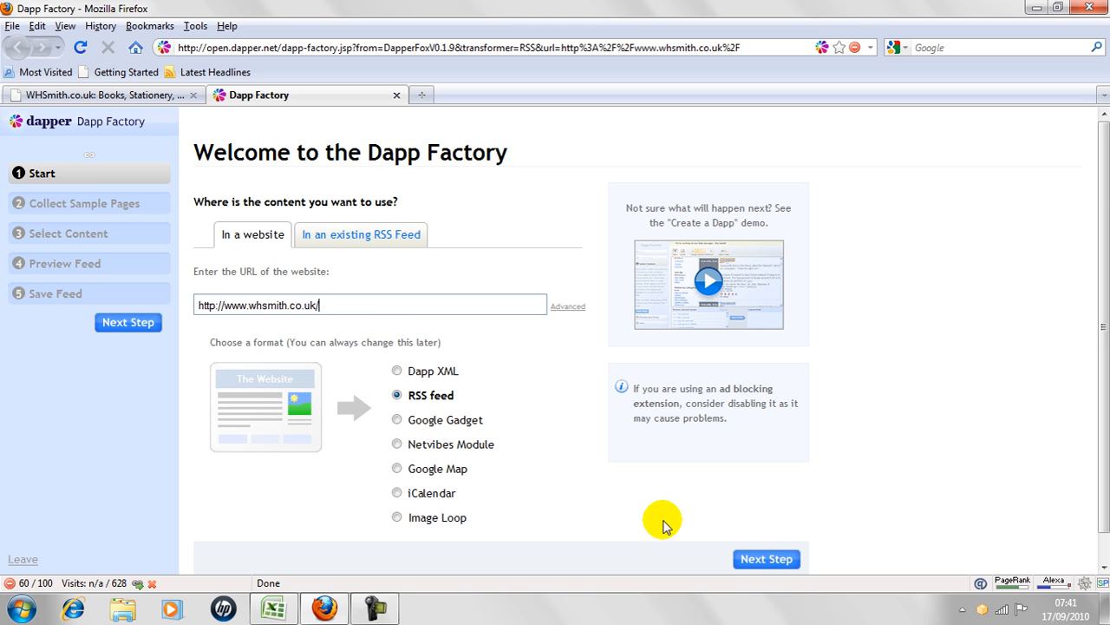
click(774, 562)
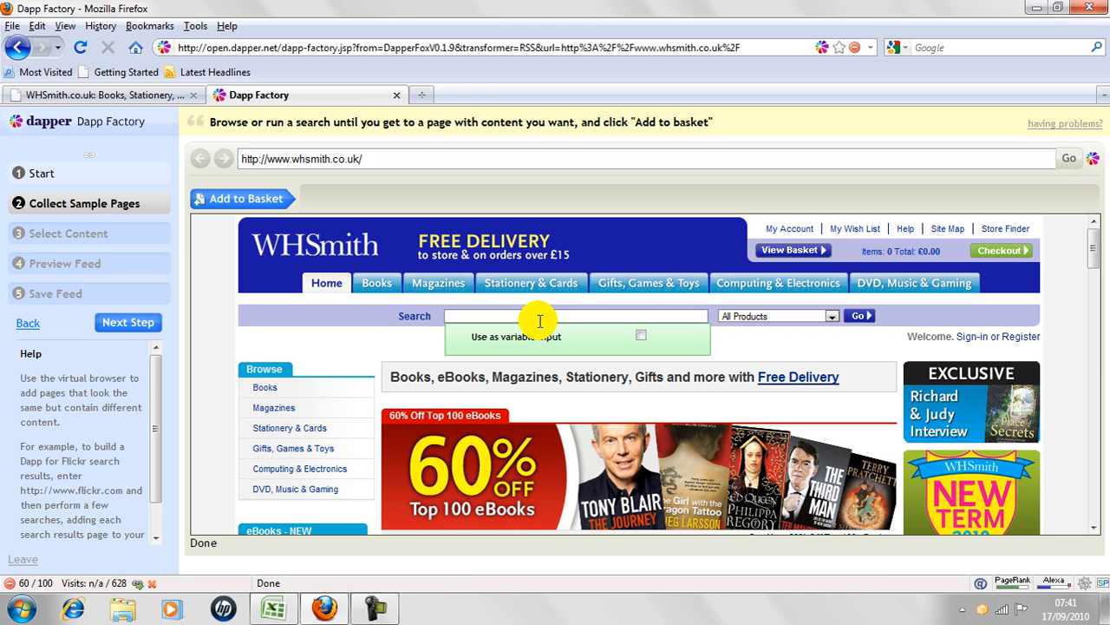
Add the WHSmith home page to the basket and continue to content selection with only this one page.
click(243, 201)
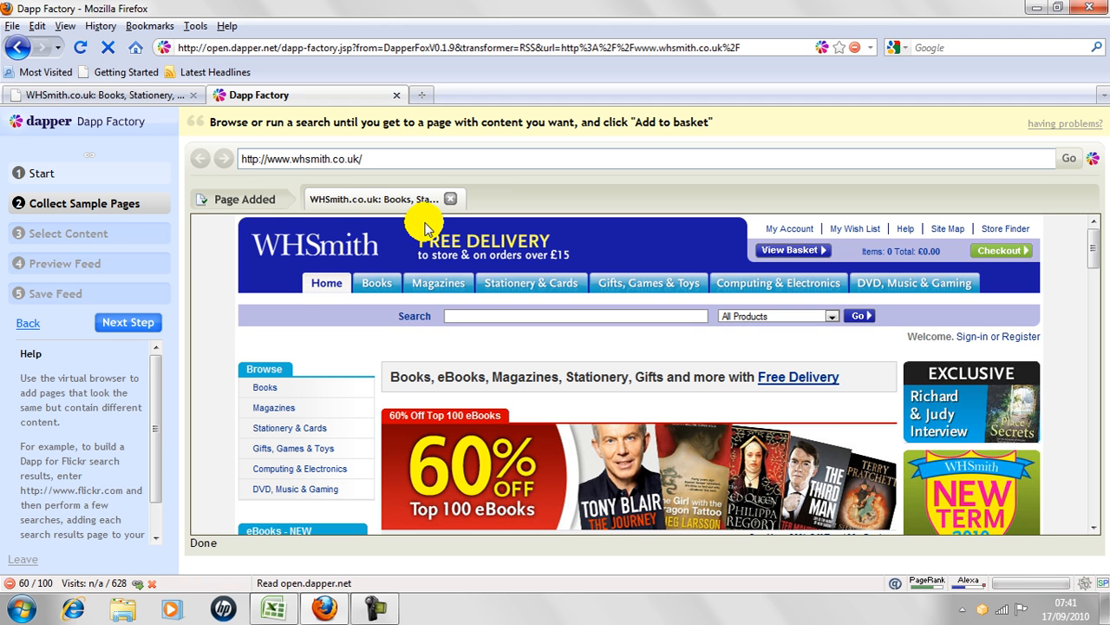
click(137, 319)
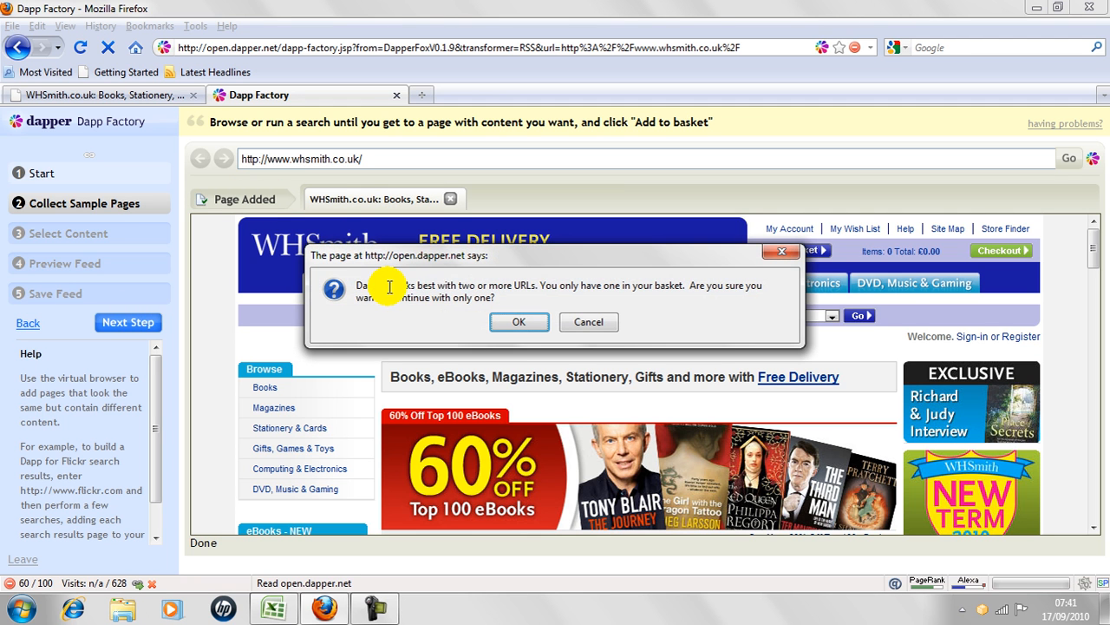
click(519, 323)
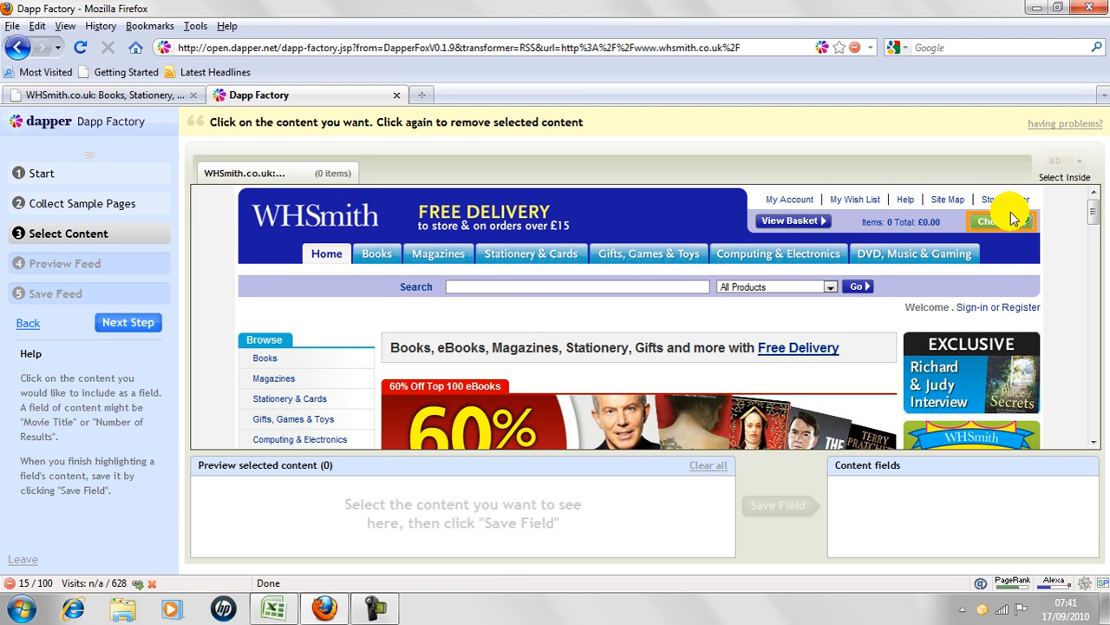
Select the product titles, starting from A Place of Secrets, and save them as a field named "New Books" used as Item Title.
drag(1095, 220, 1097, 253)
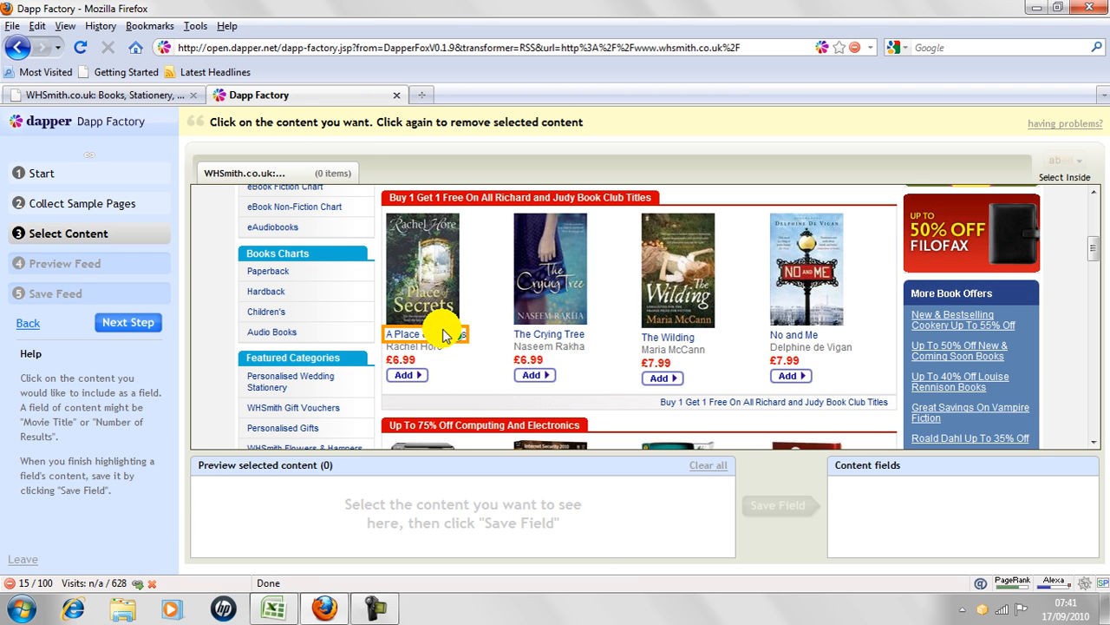
click(443, 334)
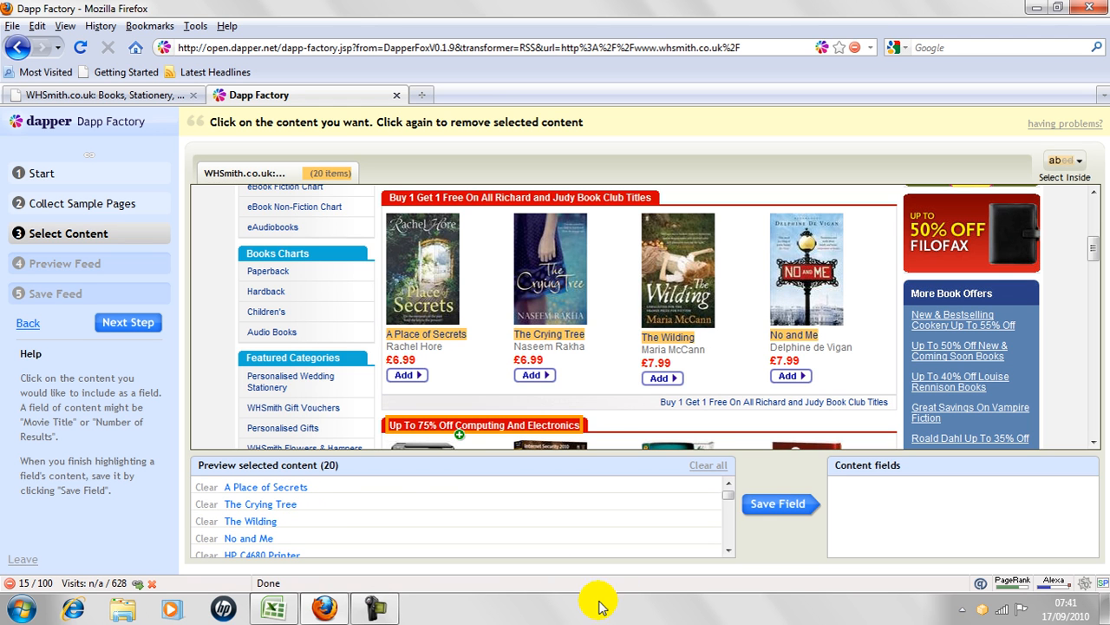
click(801, 512)
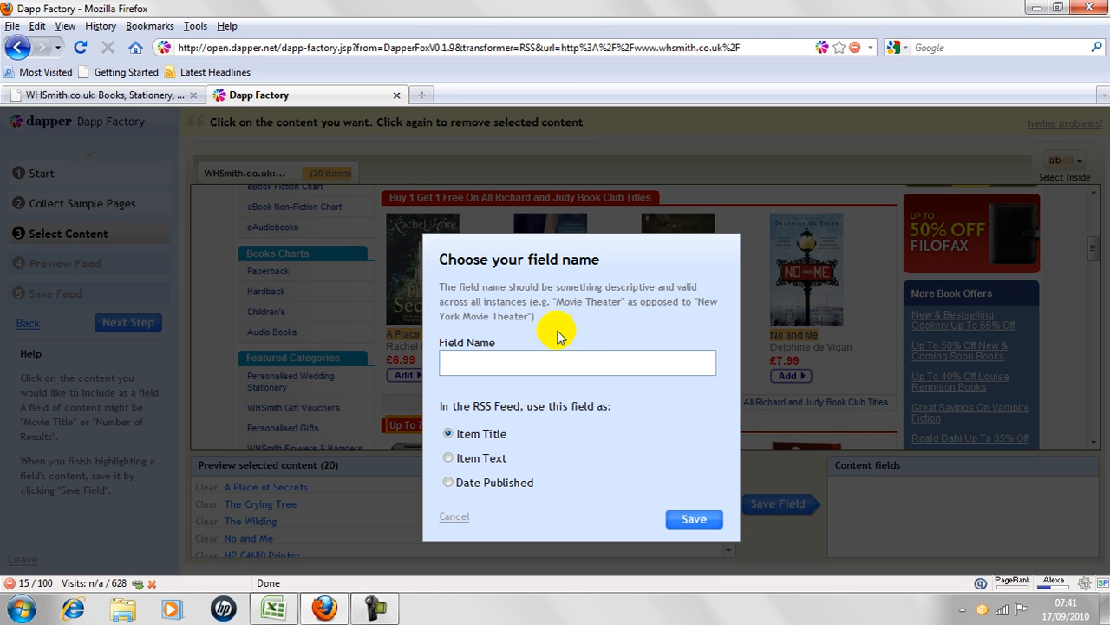
text(d)
key(BackSpace)
text(New Books)
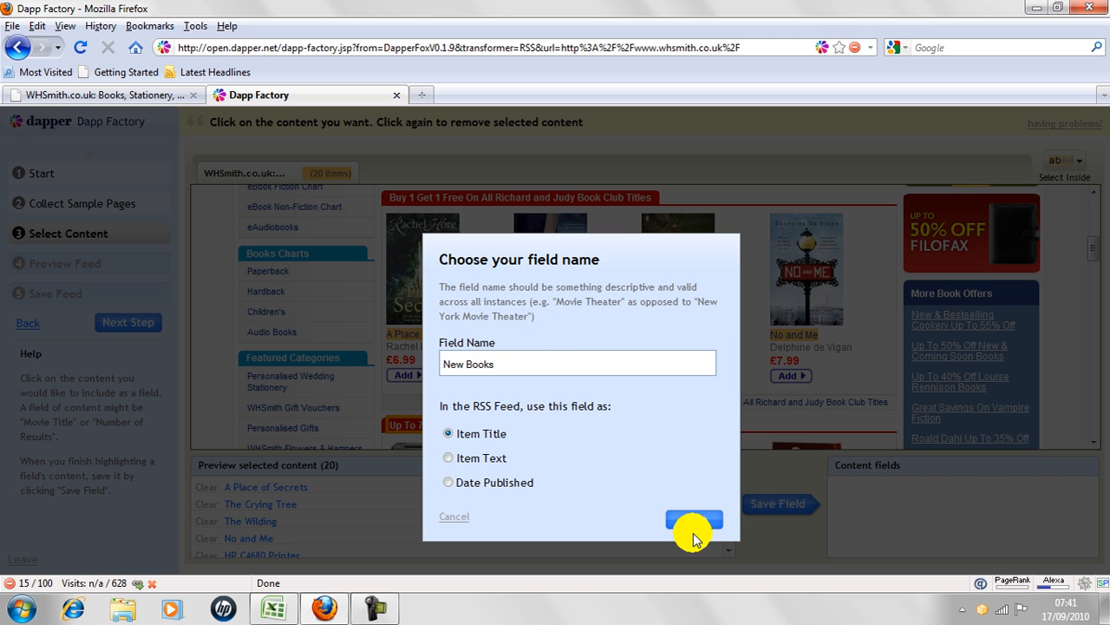
click(697, 523)
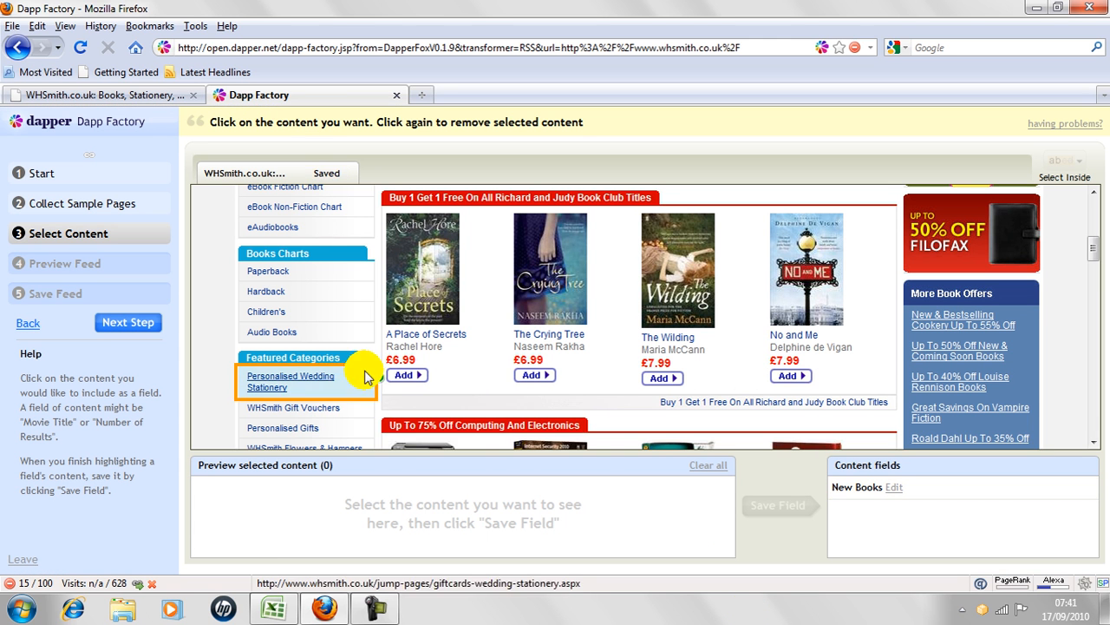
Continue through the feed preview to the saving stage and name the Dapp "New Books".
click(139, 324)
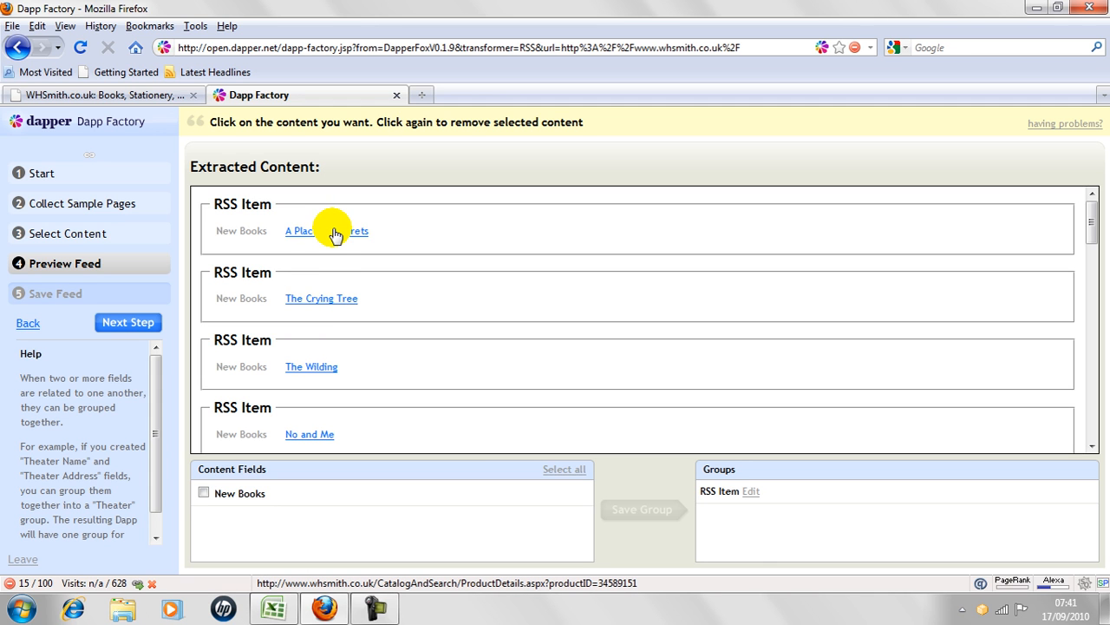
click(119, 326)
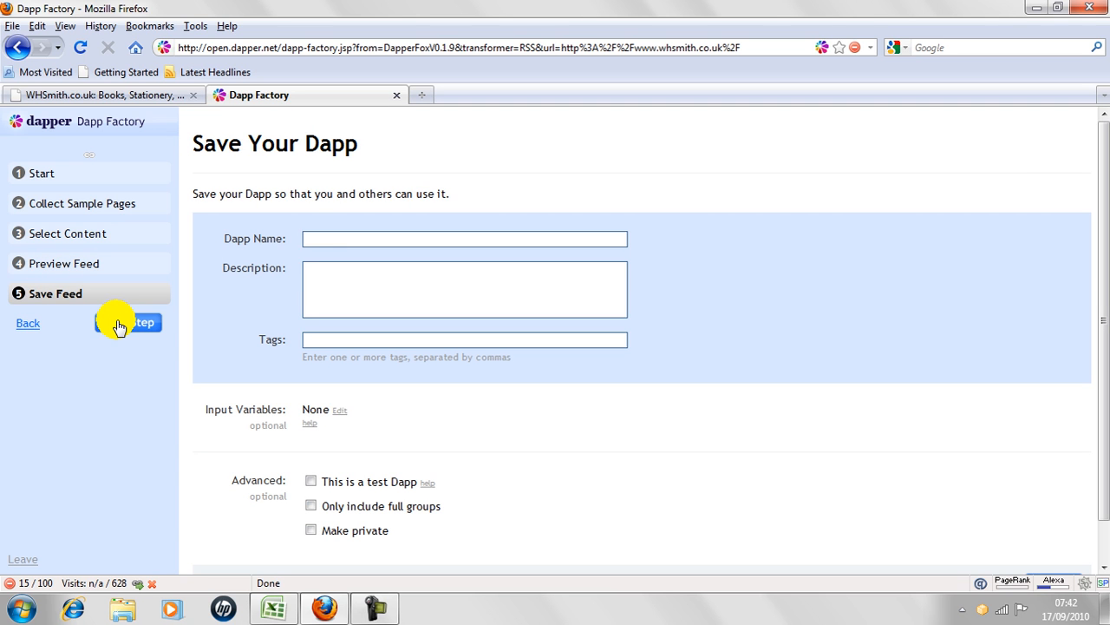
text(New Books)
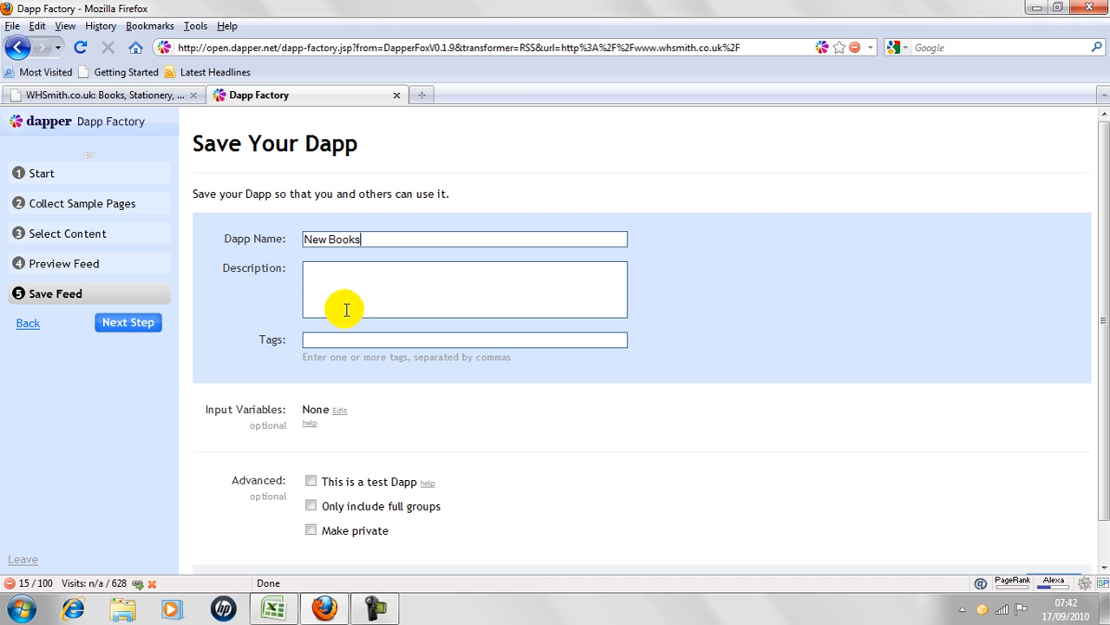
text(NEw Books from WH Smith)
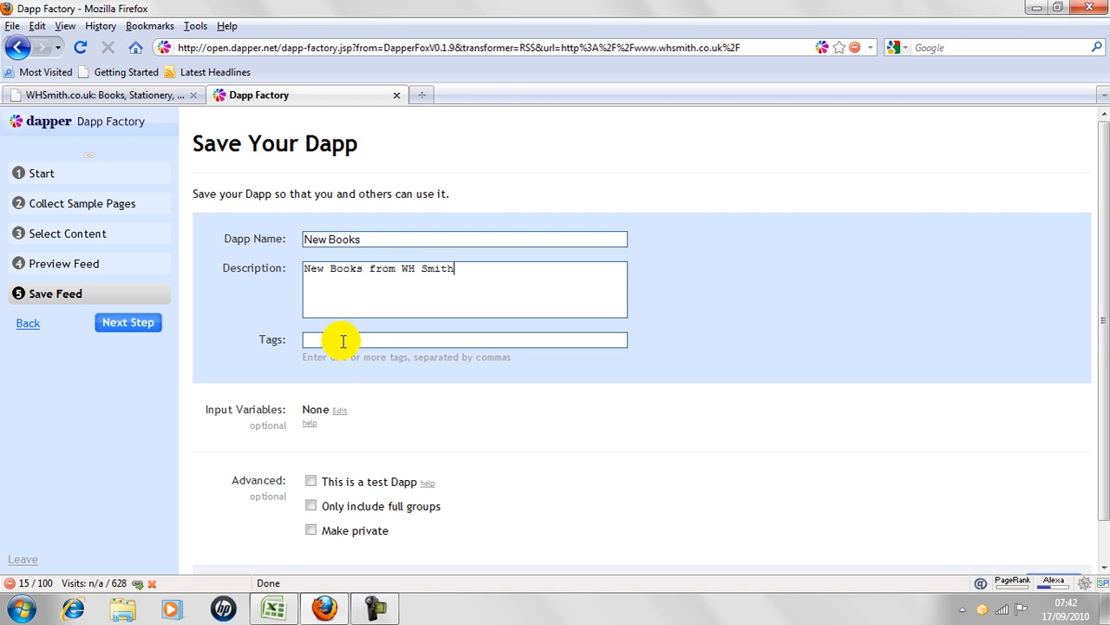
text(boos,)
Enter the description "New Books from WH Smith" and the tags "books, kooks for sale" for the Dapp.
key(BackSpace)
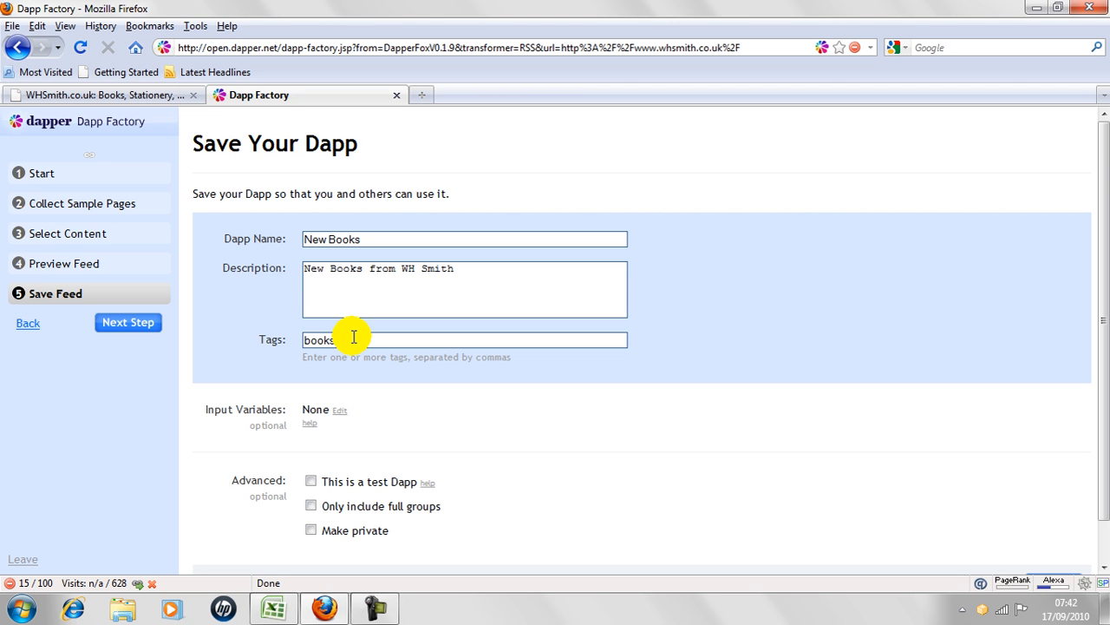
text(for sale)
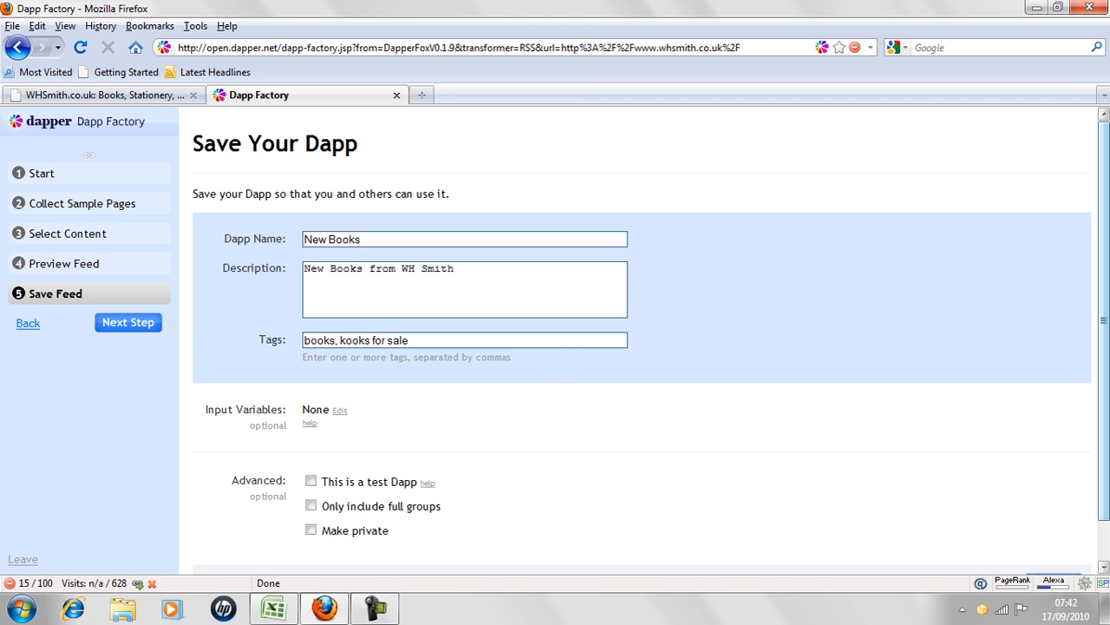
Try to save the Dapp under the name "New Books".
scroll(1100, 471, down, 1)
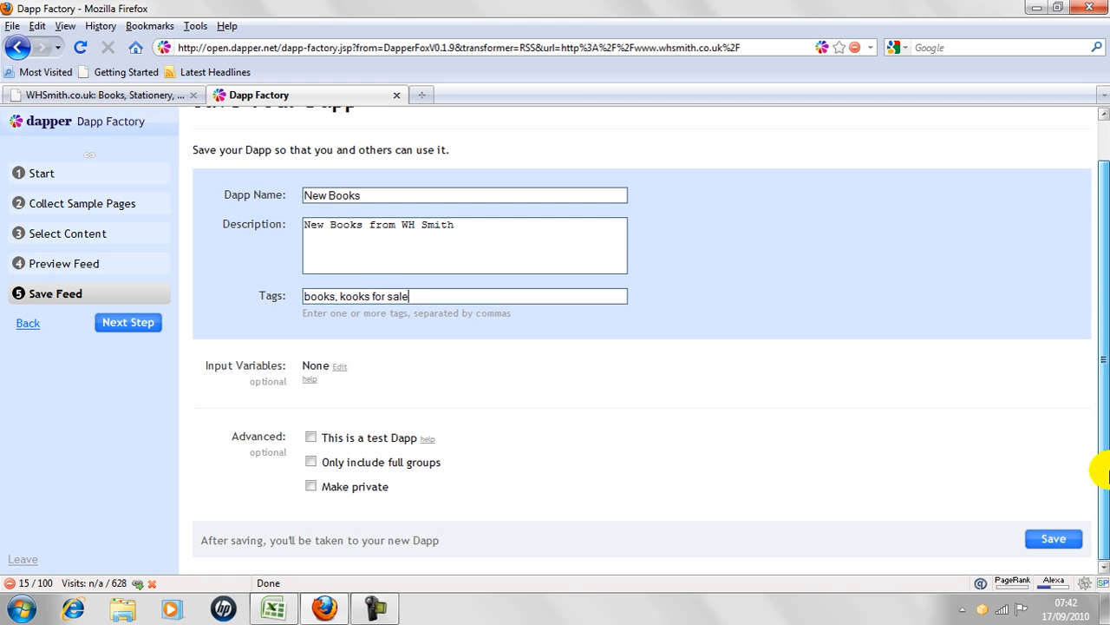
click(1055, 538)
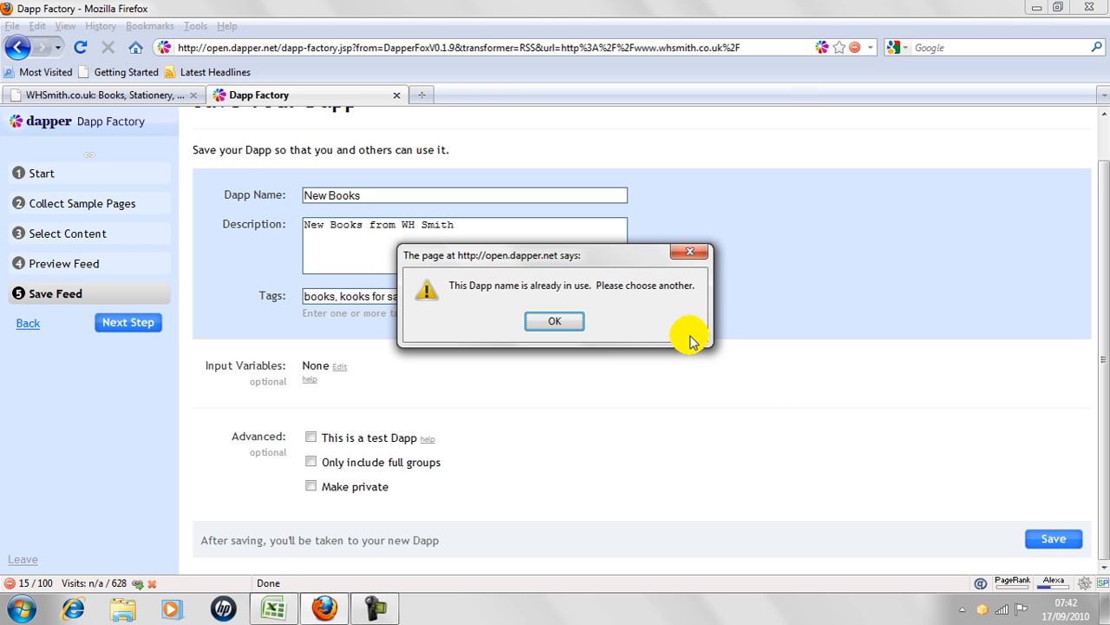
click(693, 256)
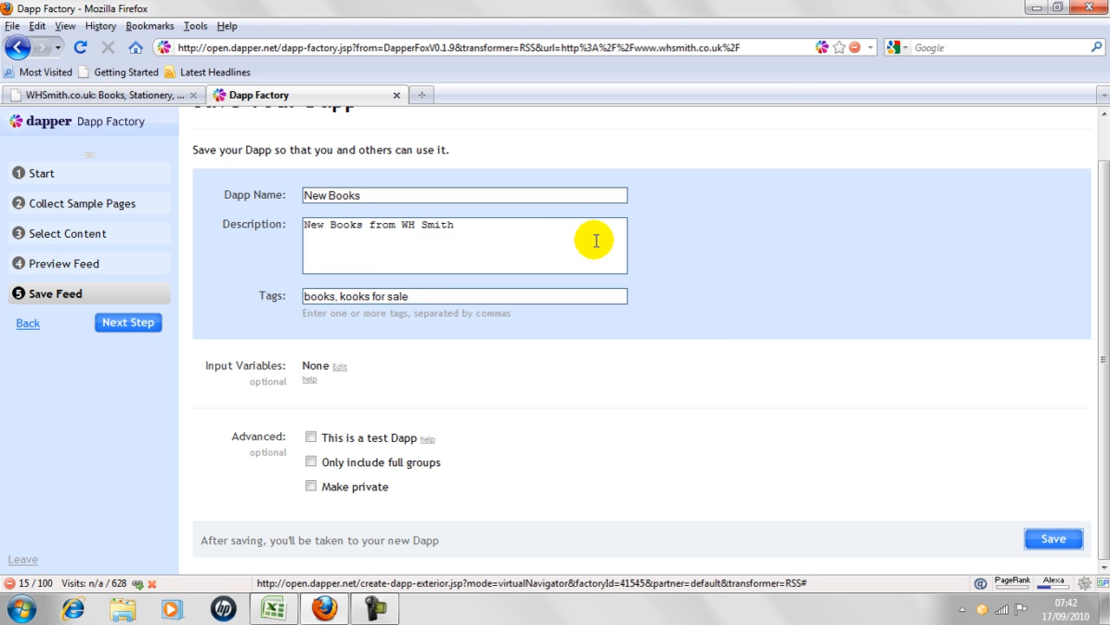
Extend the Dapp name to "New Books From WH Smith" and save the Dapp.
click(522, 202)
text(rom WH Smith)
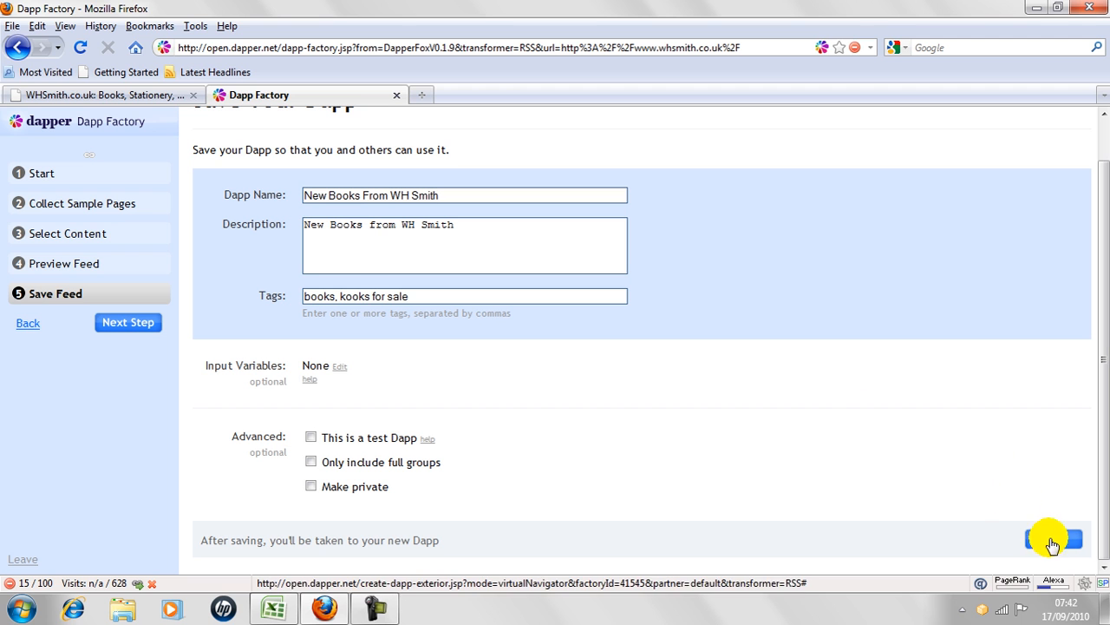
click(1052, 545)
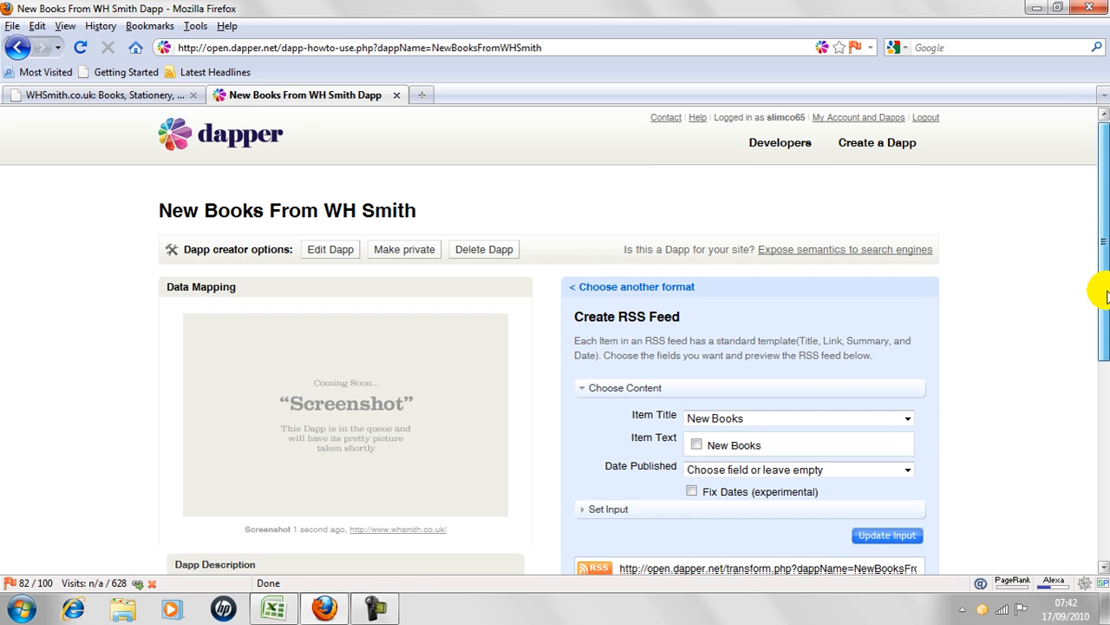
Copy the RSS feed address from the new Dapp's page and open it in a new browser tab.
drag(1106, 295, 1106, 307)
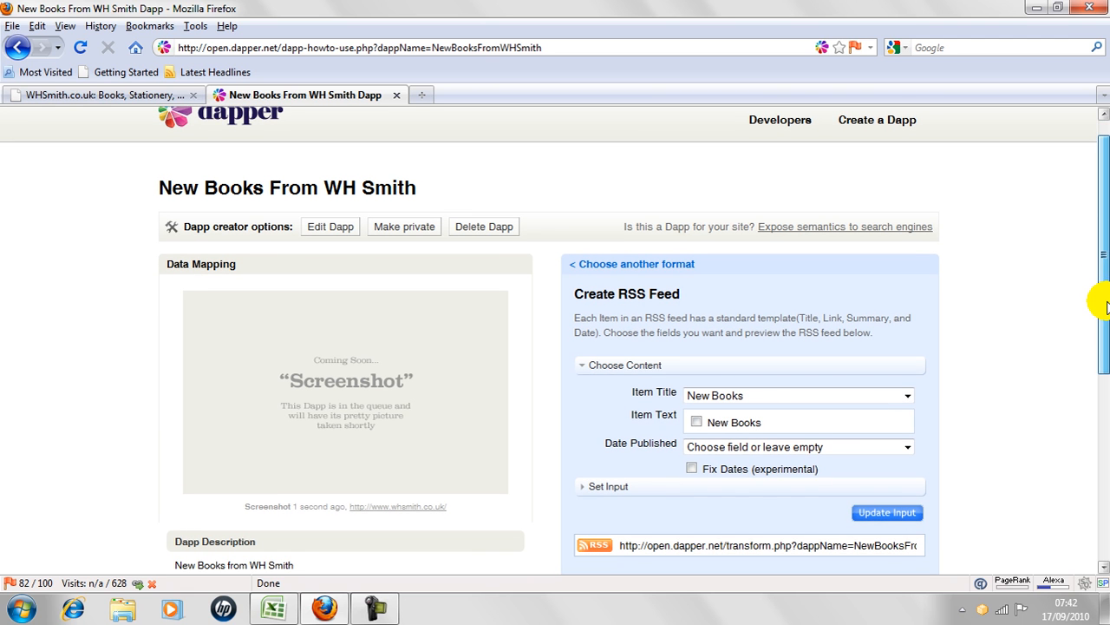
click(646, 547)
right_click(646, 547)
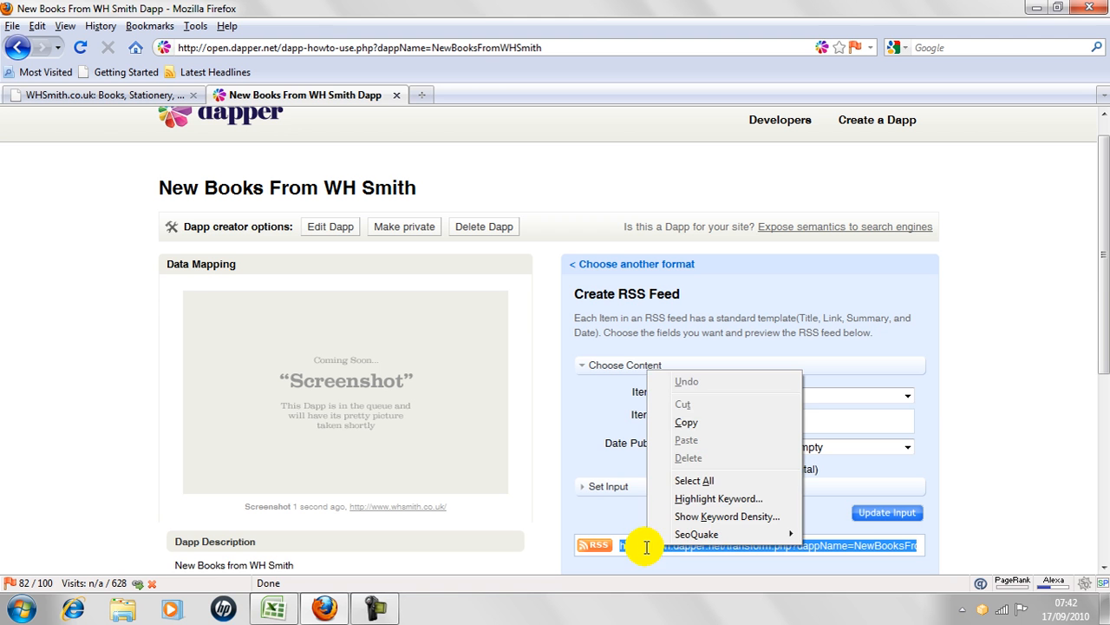
click(679, 425)
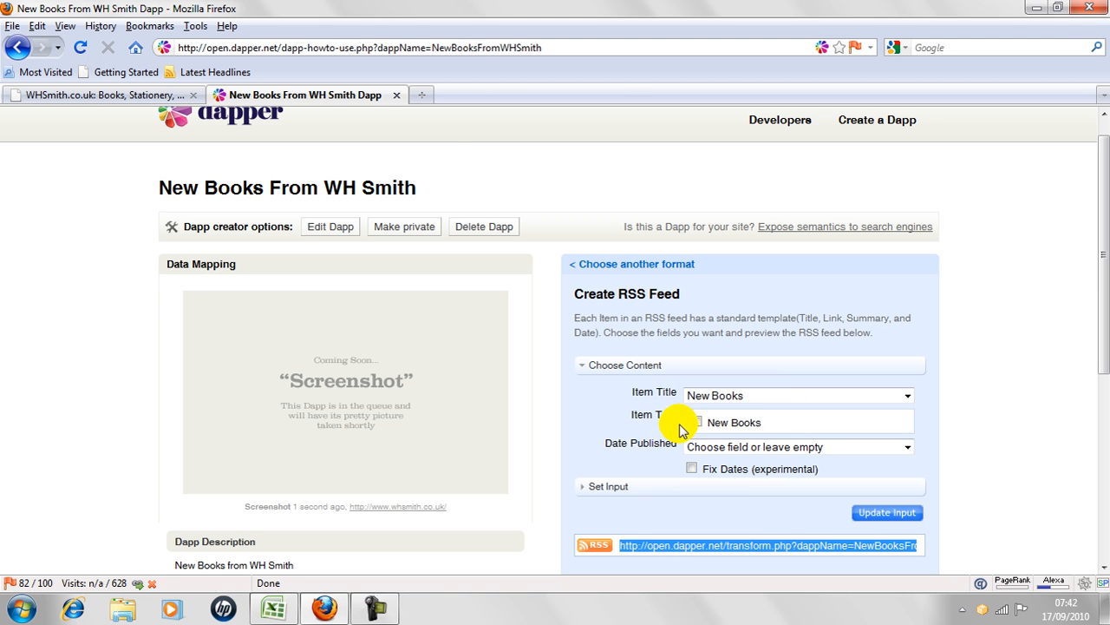
click(423, 95)
key(ctrl+v)
key(Return)
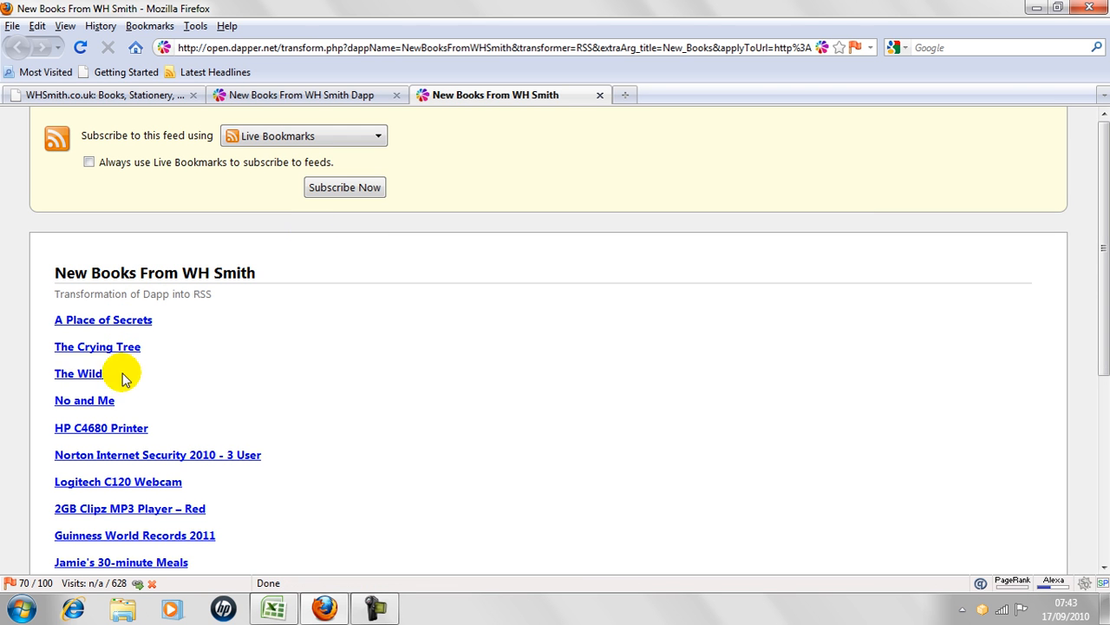
Examine the feed's address and listed items, and compare them with the products on the WHSmith home page.
click(452, 49)
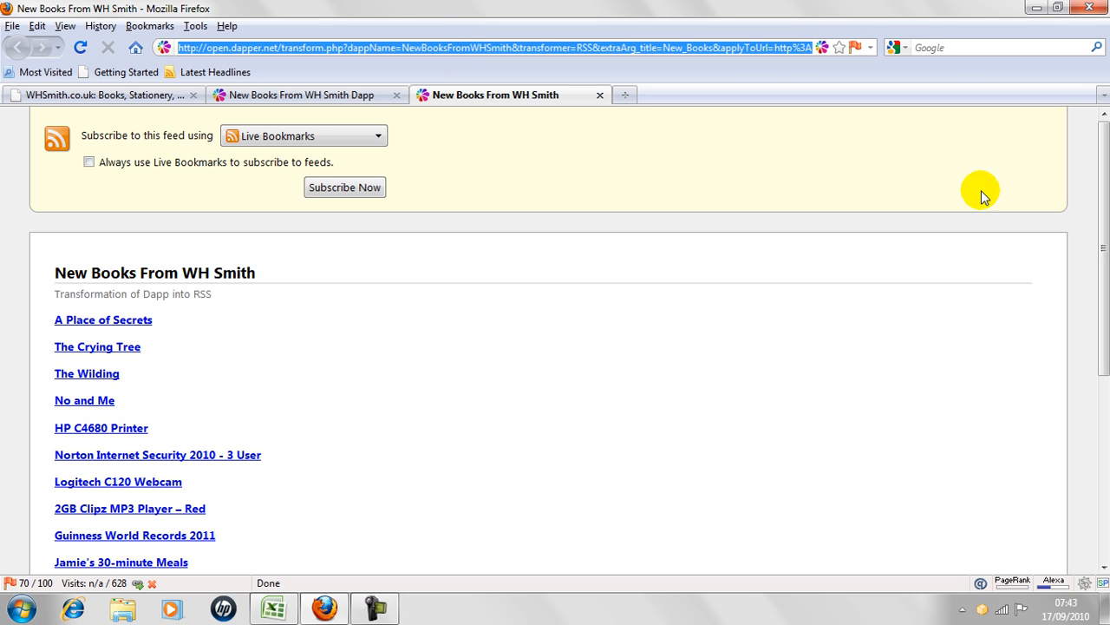
scroll(1104, 248, down, 4)
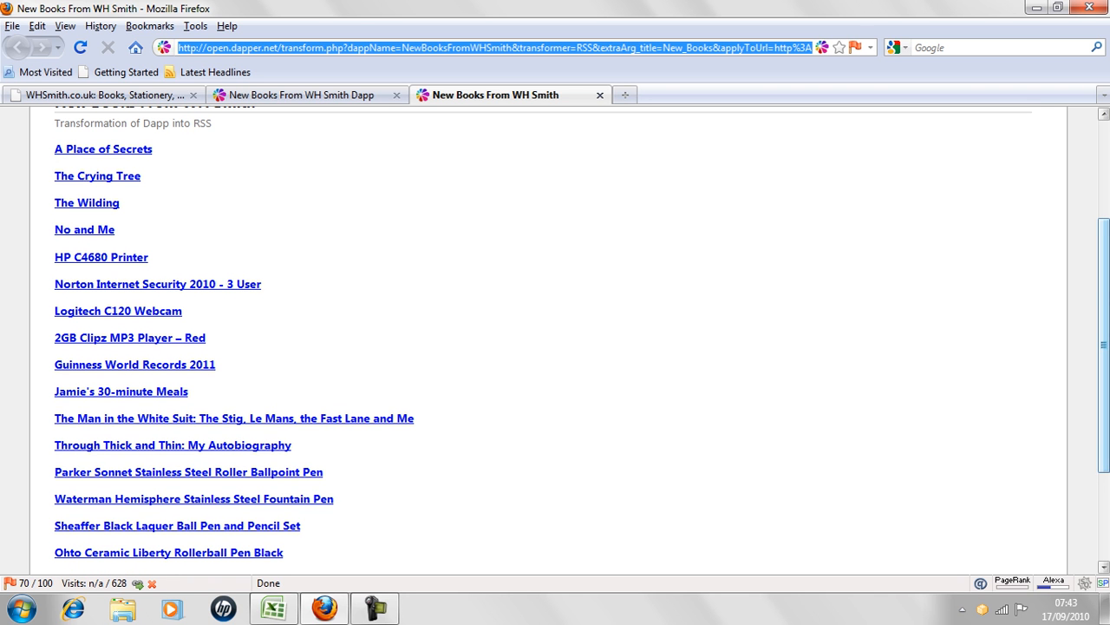
scroll(555, 338, down, 2)
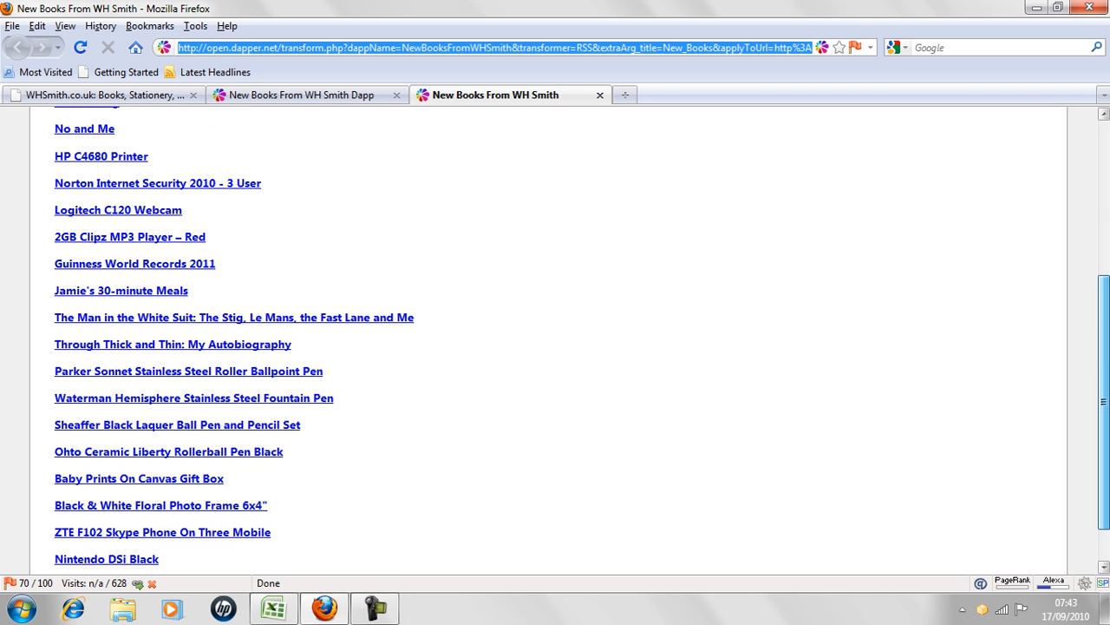
scroll(555, 339, up, 6)
scroll(555, 338, down, 3)
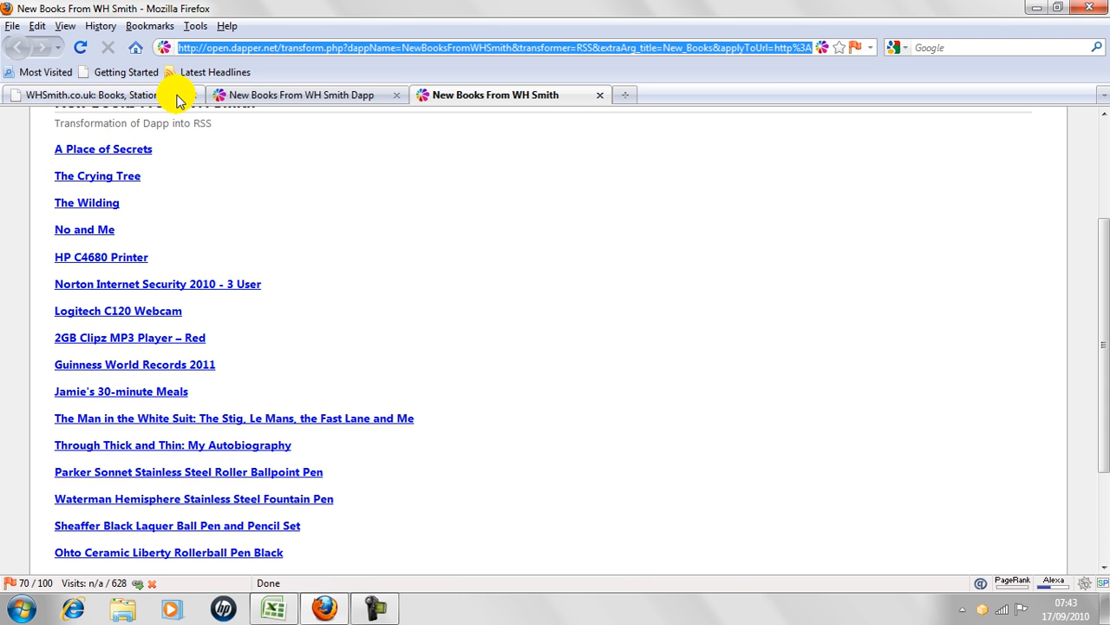
click(104, 94)
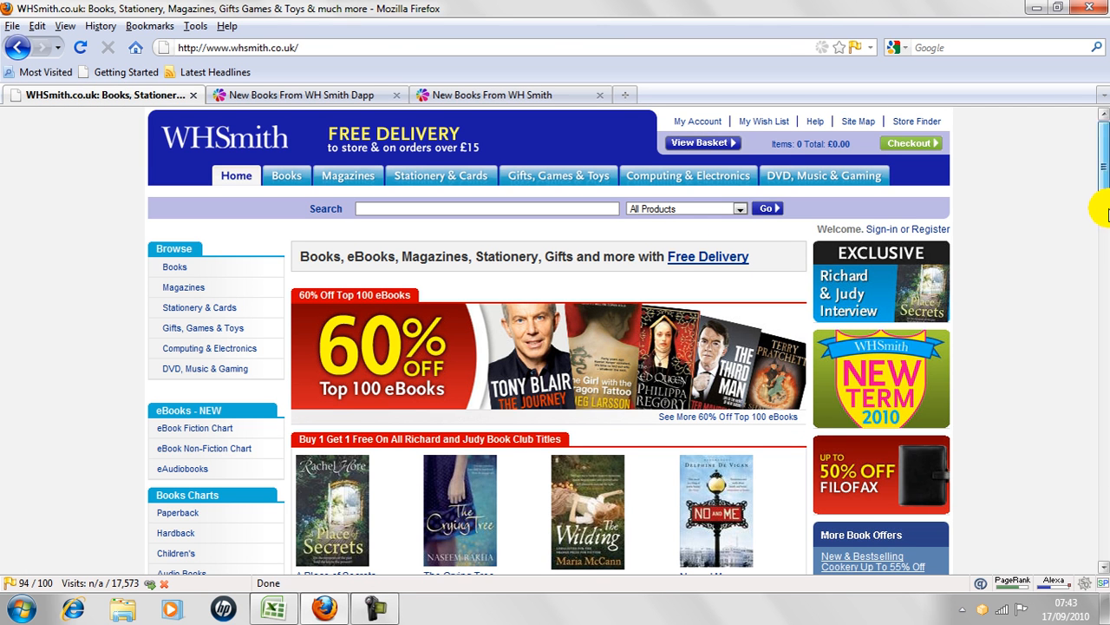
scroll(1095, 203, down, 2)
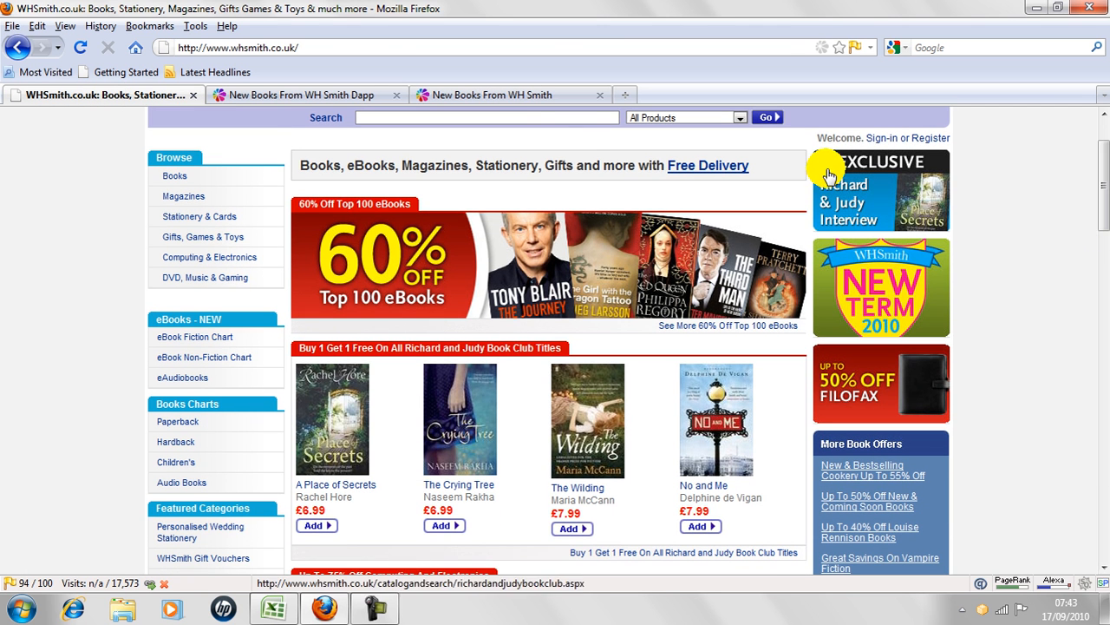
click(525, 94)
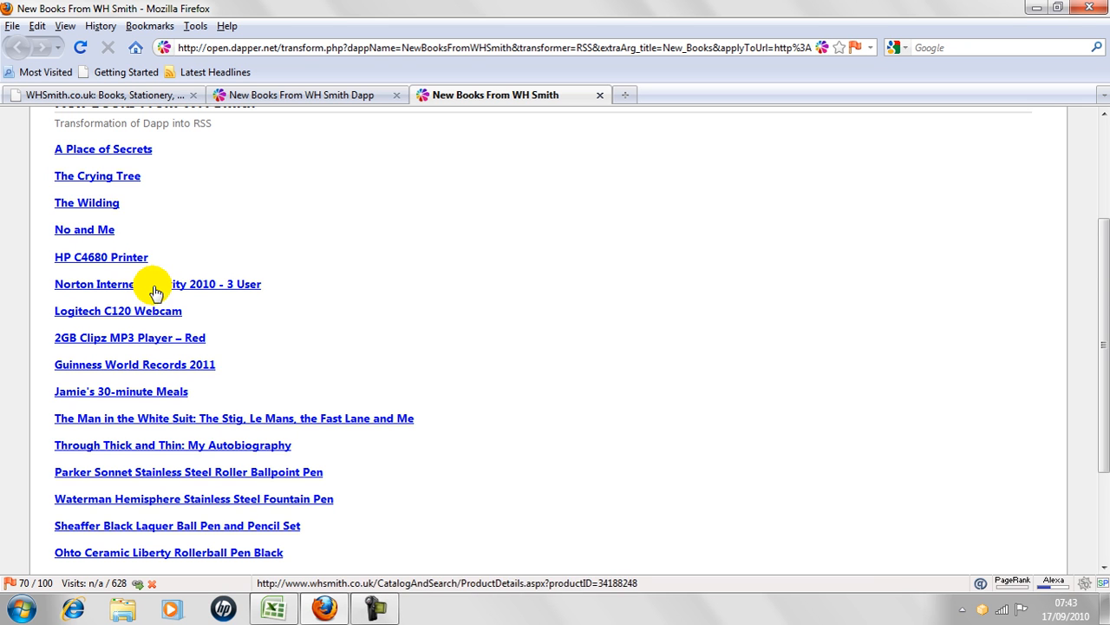
Check the product page linked from the feed item No and Me, then return and look through the feed's items.
click(97, 232)
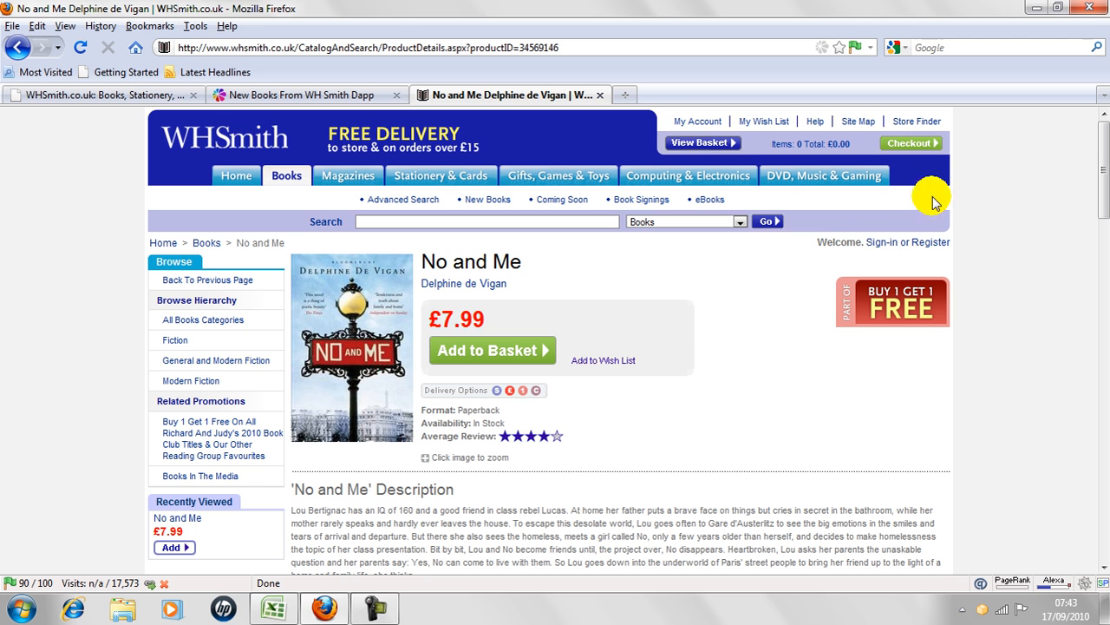
click(20, 47)
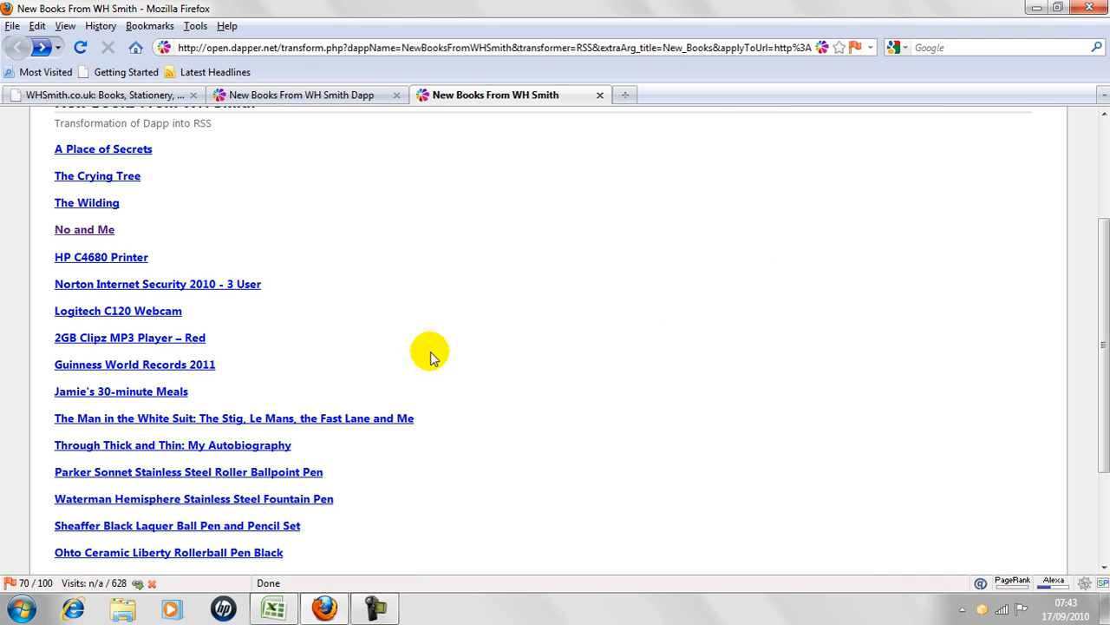
scroll(1103, 234, down, 3)
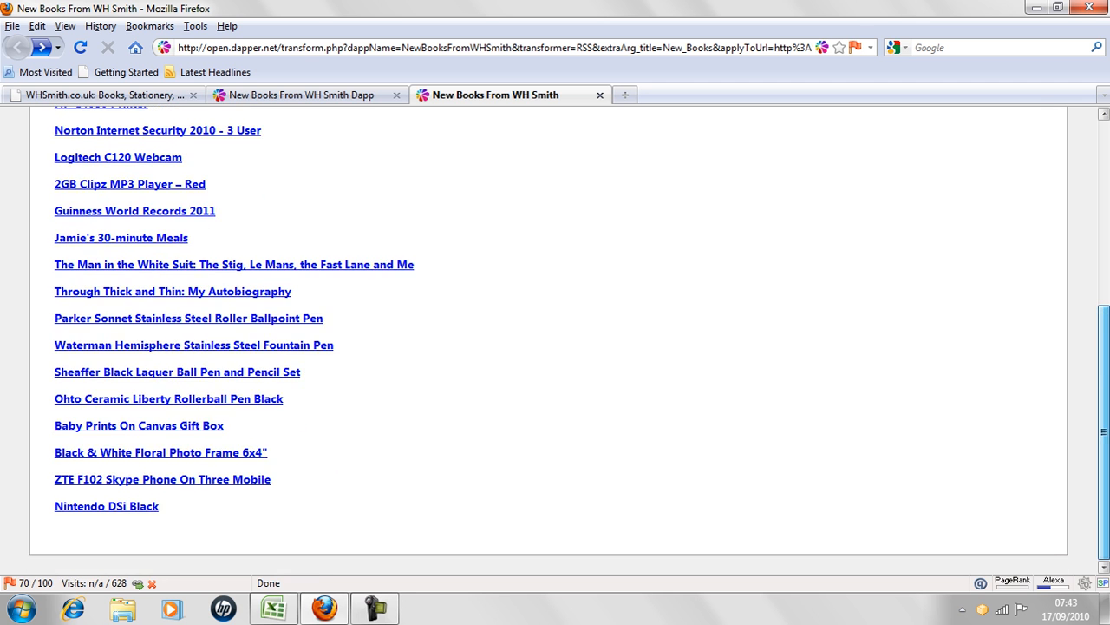
scroll(1093, 179, up, 6)
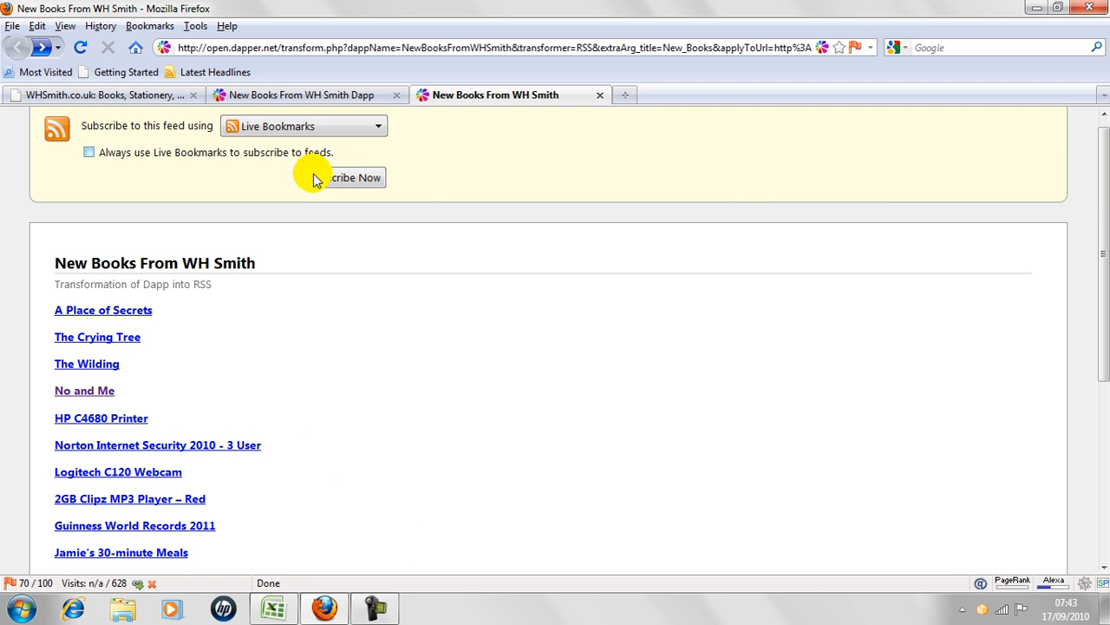
scroll(1103, 260, down, 5)
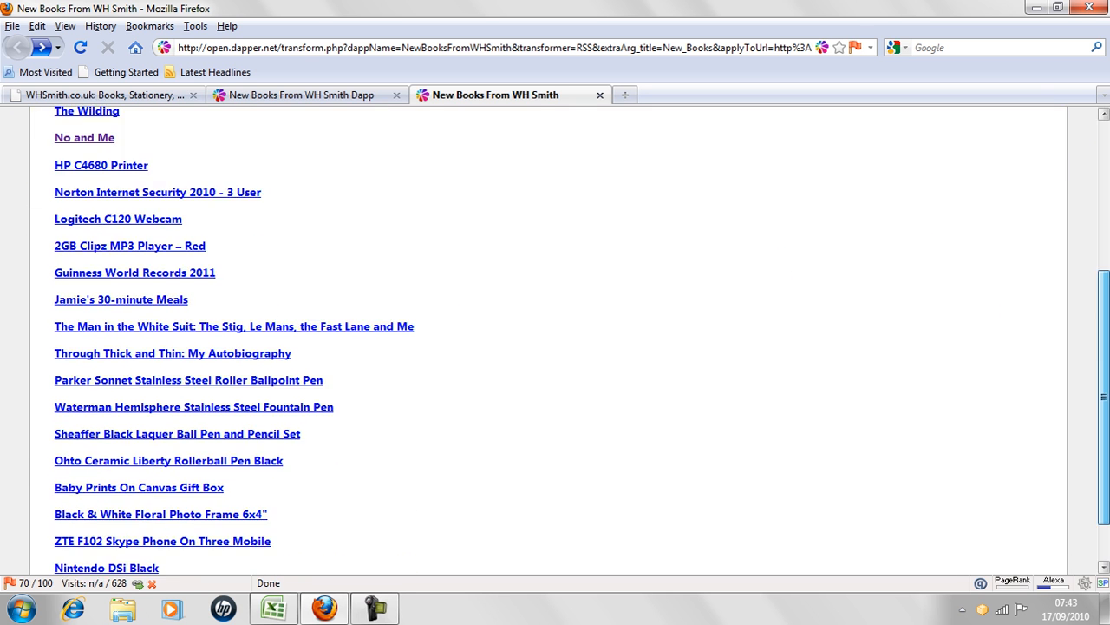
scroll(1079, 162, up, 6)
Switch to the Dapp's page, replace it with the Google home page and search for "dapper factory".
click(271, 97)
click(136, 48)
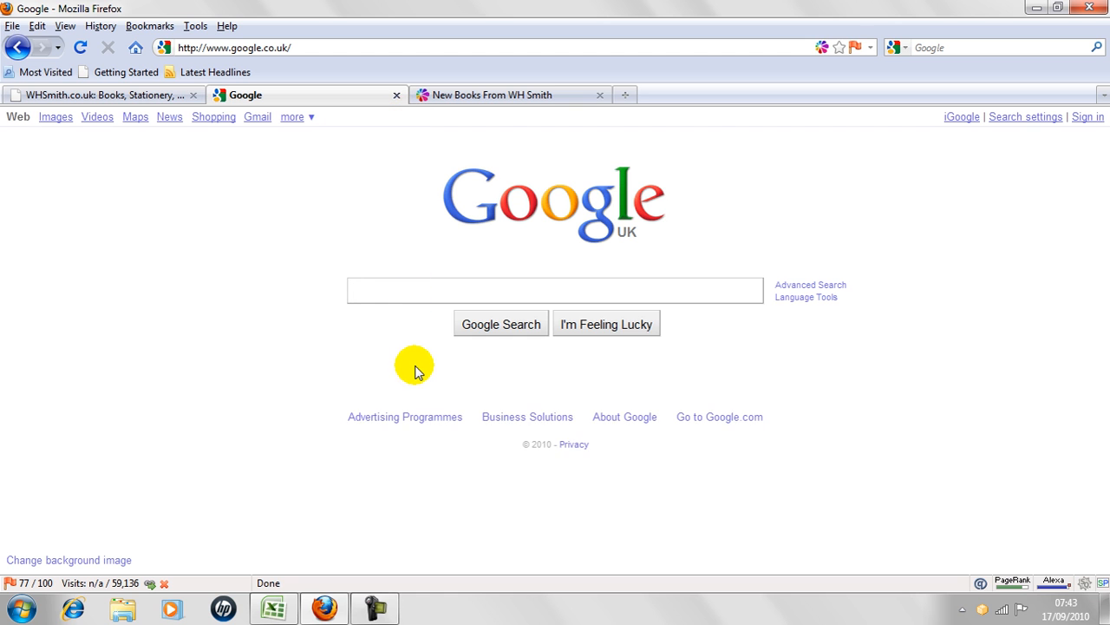
text(dapper fa)
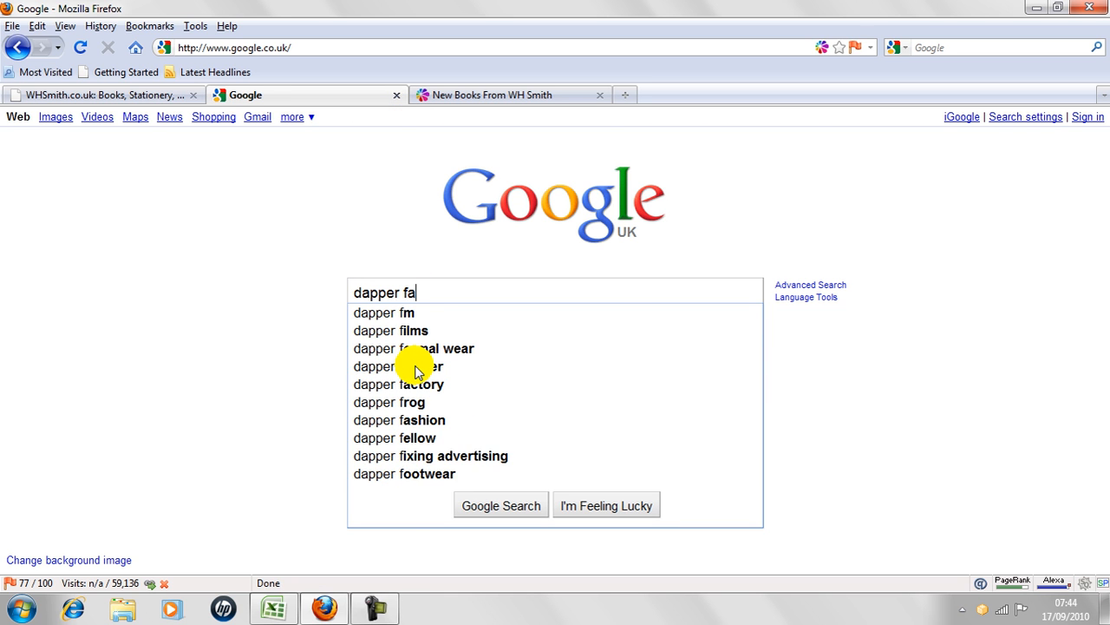
text(c)
click(426, 318)
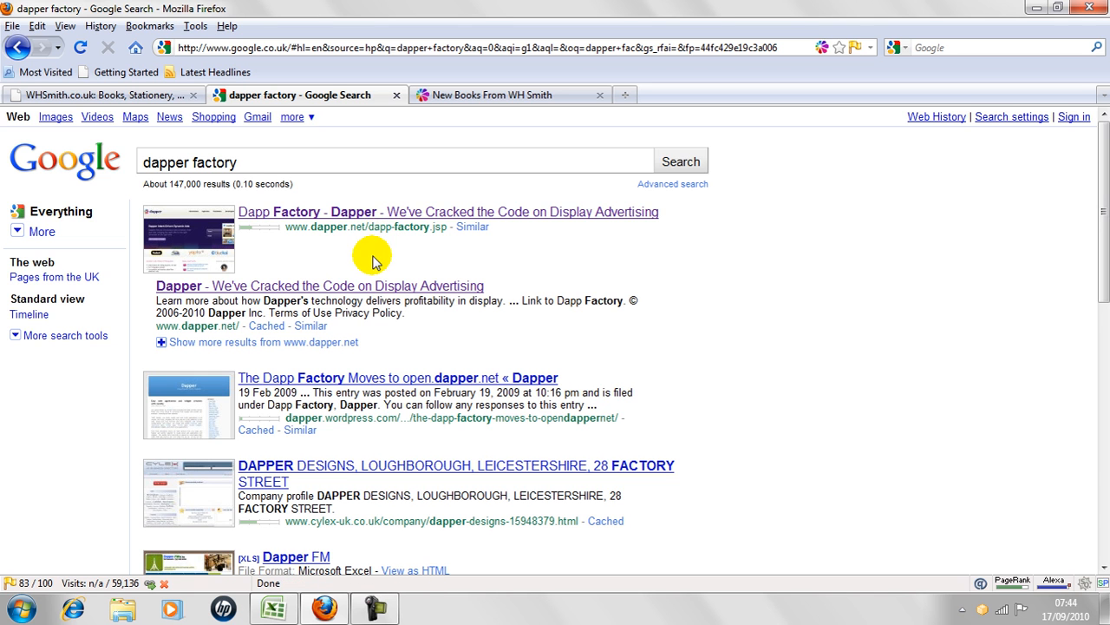
Open the Dapp Factory page from the search results, and copy the address of the New Books From WH Smith feed.
click(371, 218)
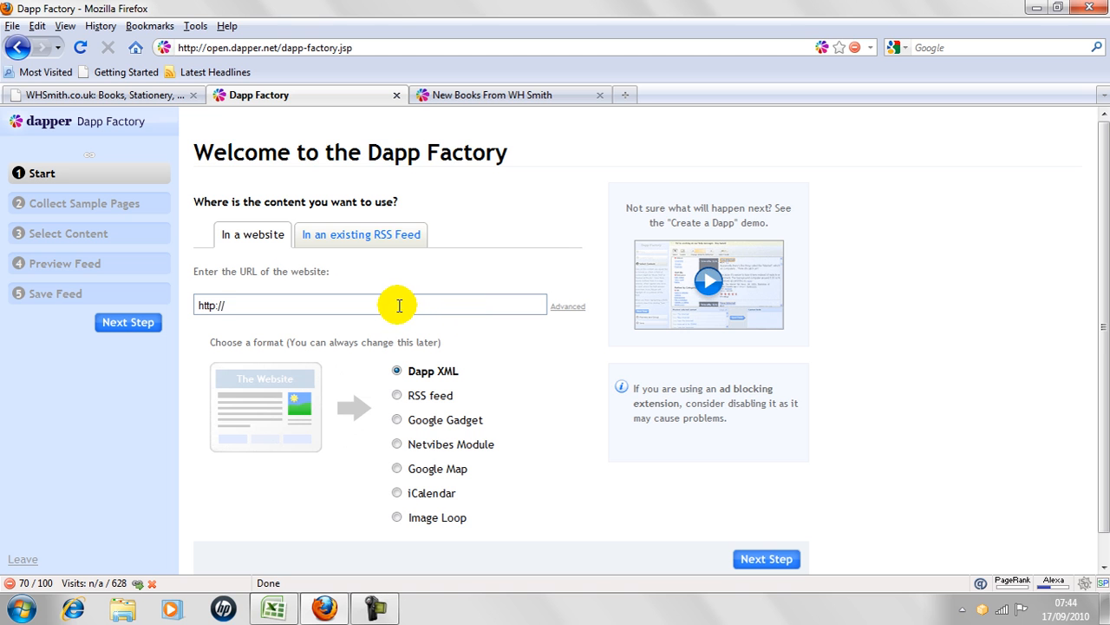
click(498, 101)
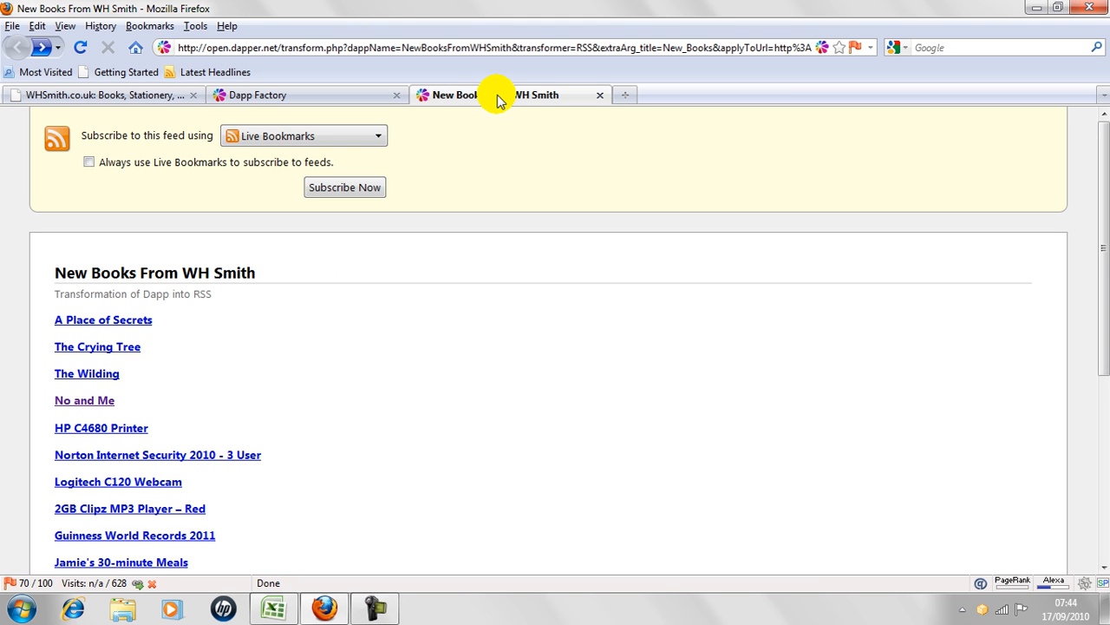
click(526, 44)
right_click(527, 42)
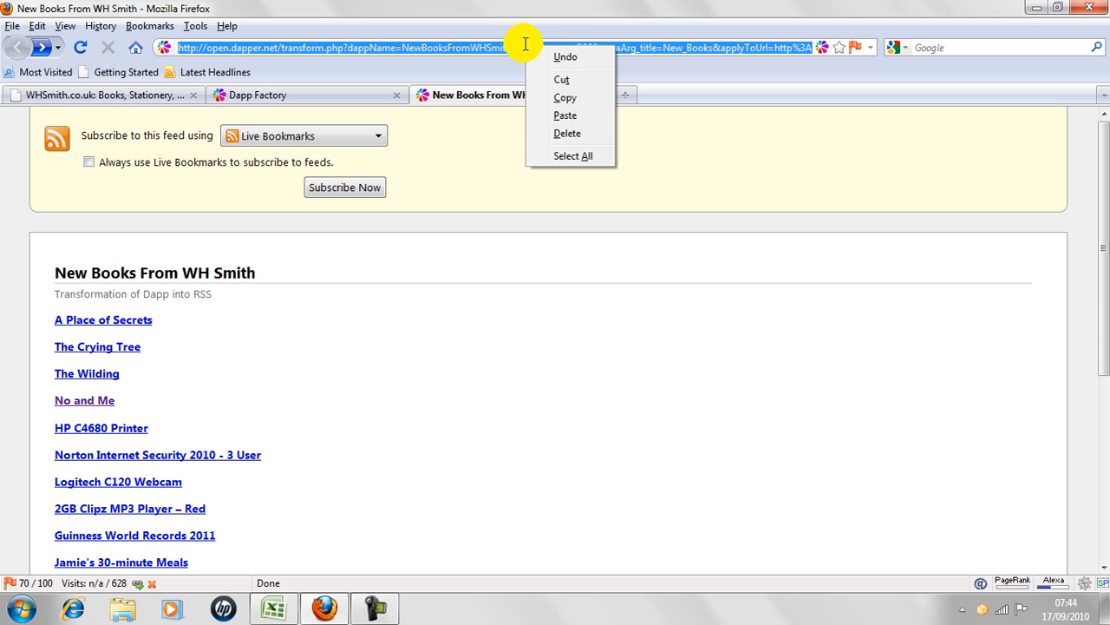
click(563, 101)
Load the Google home page in a new browser tab and search for "feed validator".
click(620, 96)
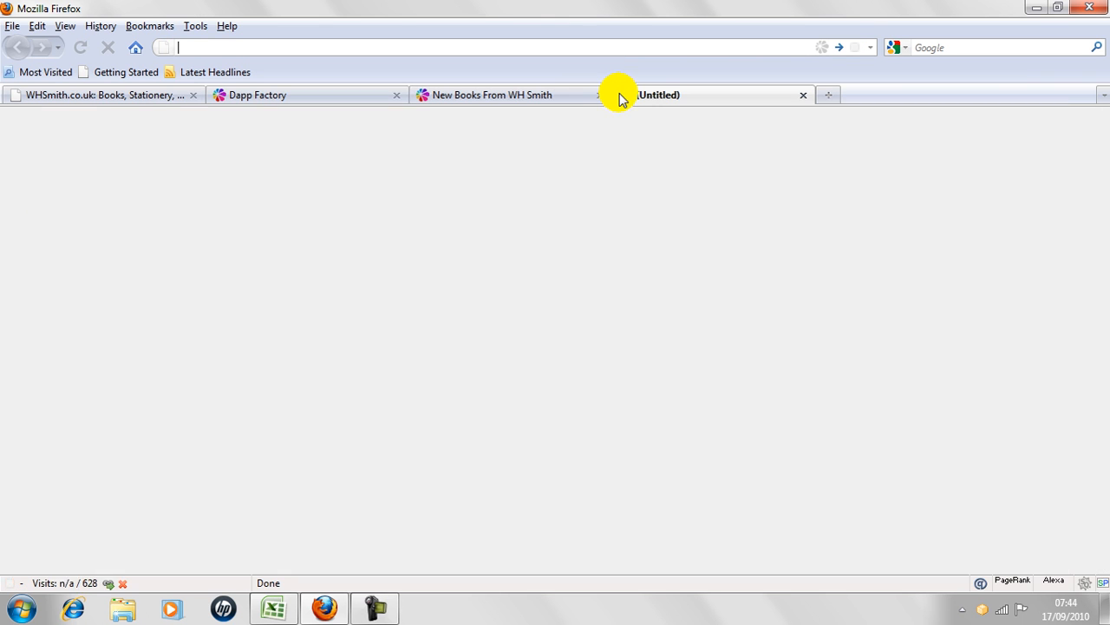
click(134, 47)
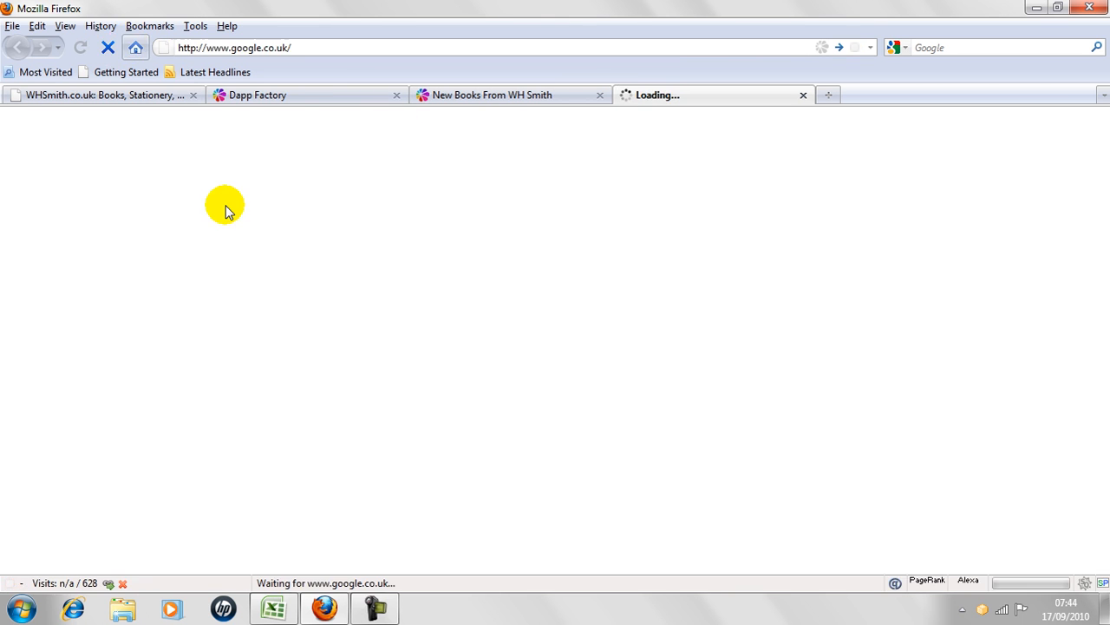
text(fee)
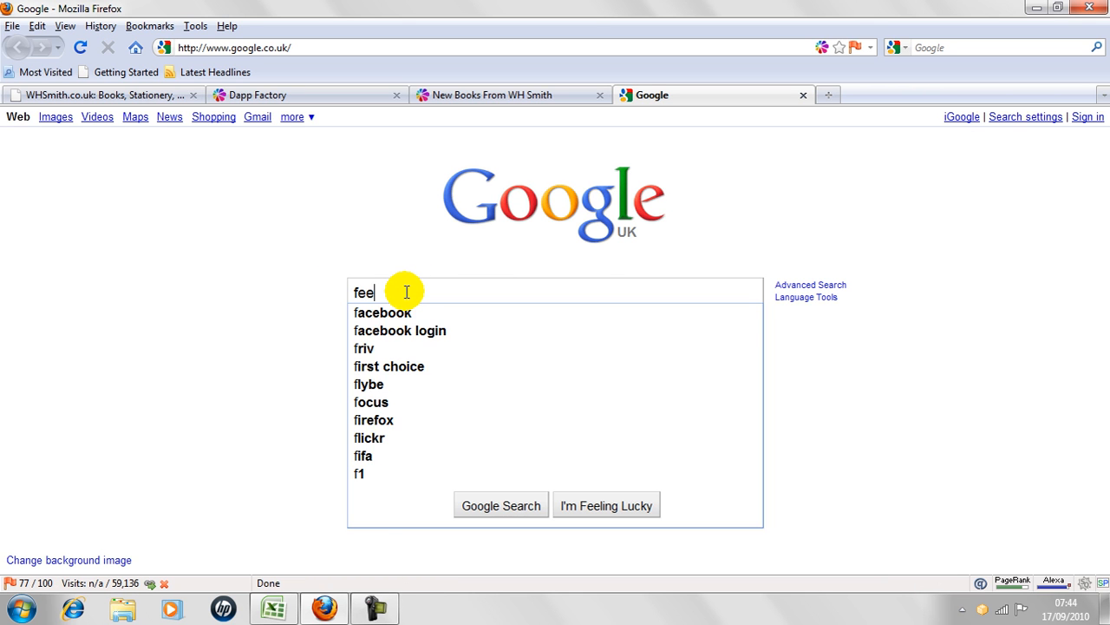
text(d vator)
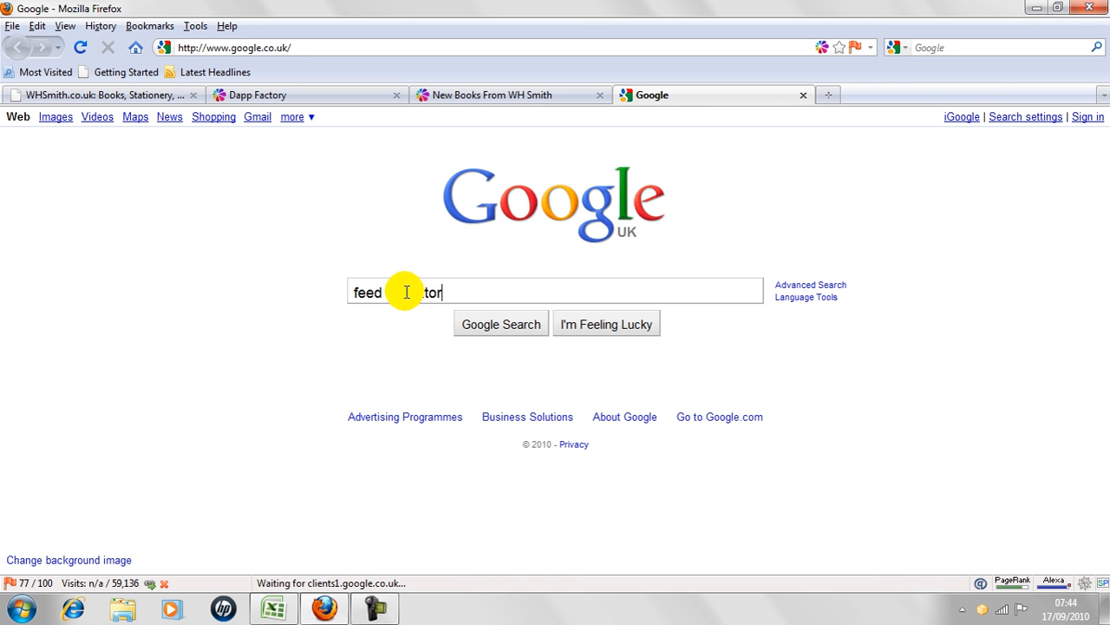
key(Return)
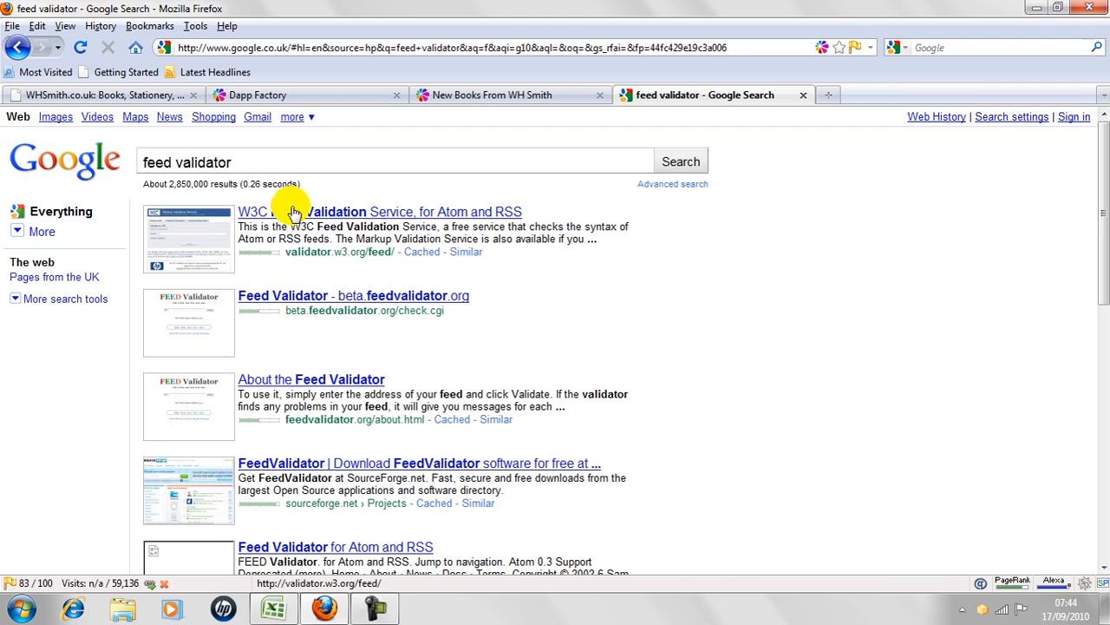
Open the W3C Feed Validation Service from the results and validate the copied feed address.
click(295, 212)
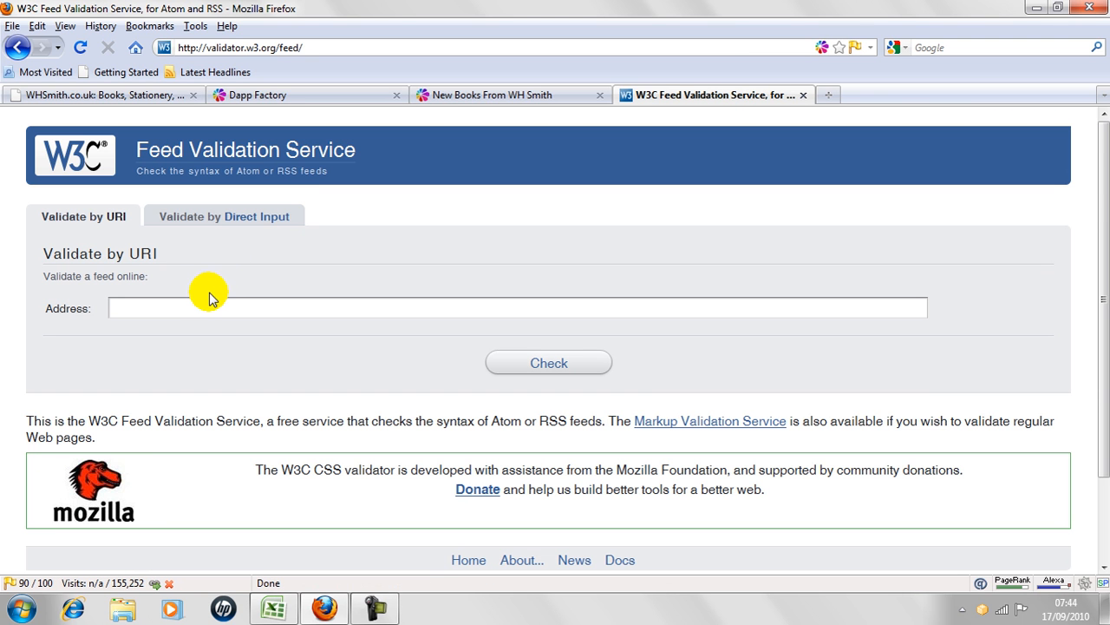
key(ctrl+v)
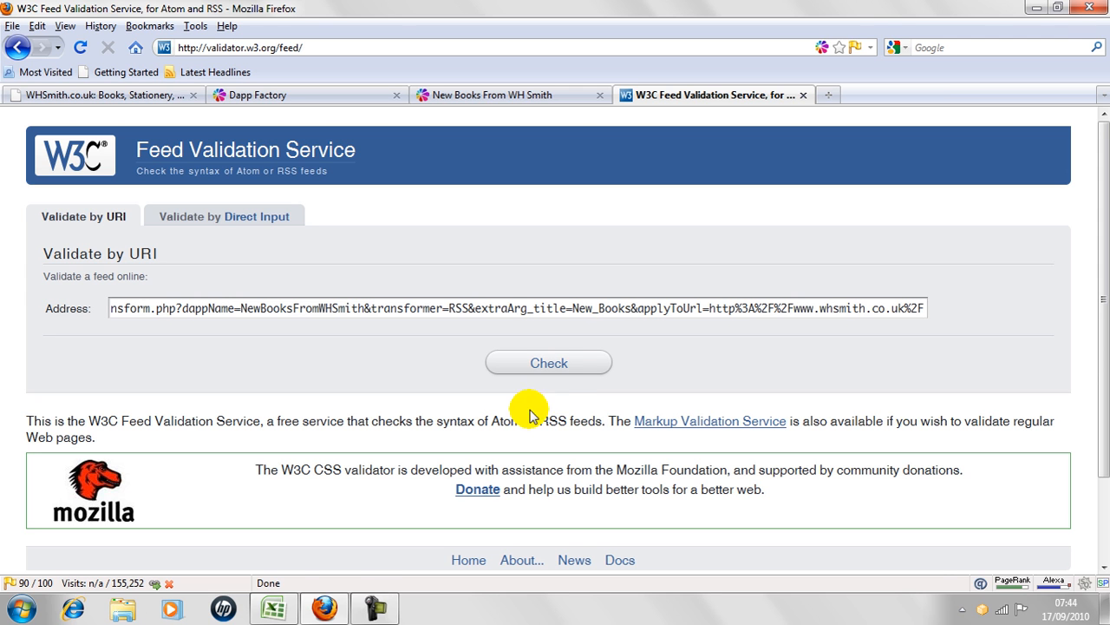
click(571, 373)
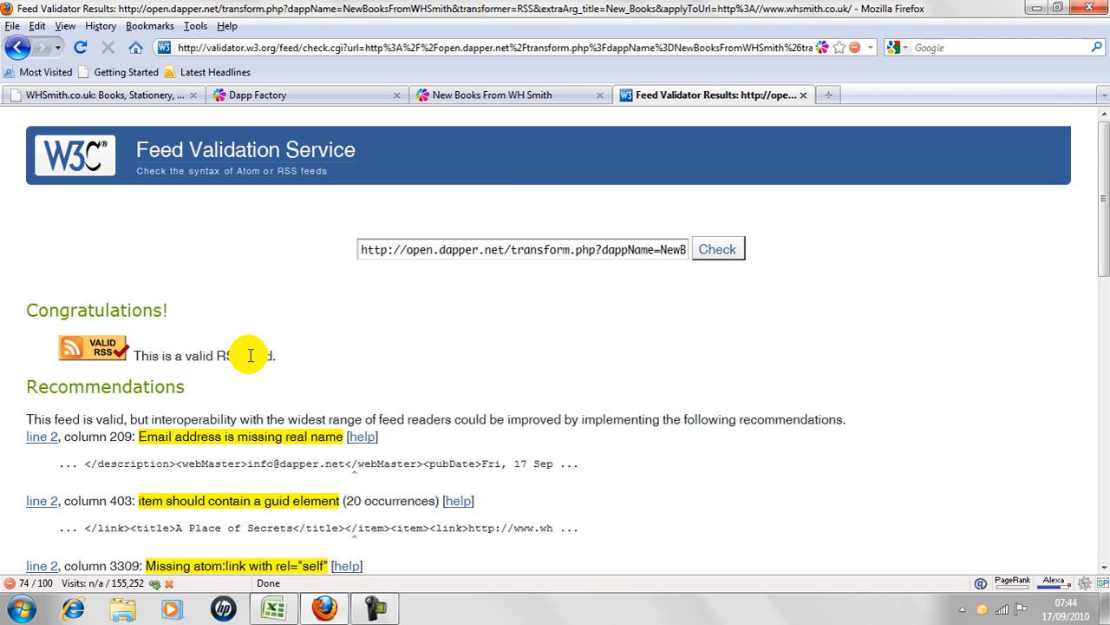
Review the New Books From WH Smith feed and its validation results, and compare the WHSmith home page with the Dapp Factory start page.
click(528, 99)
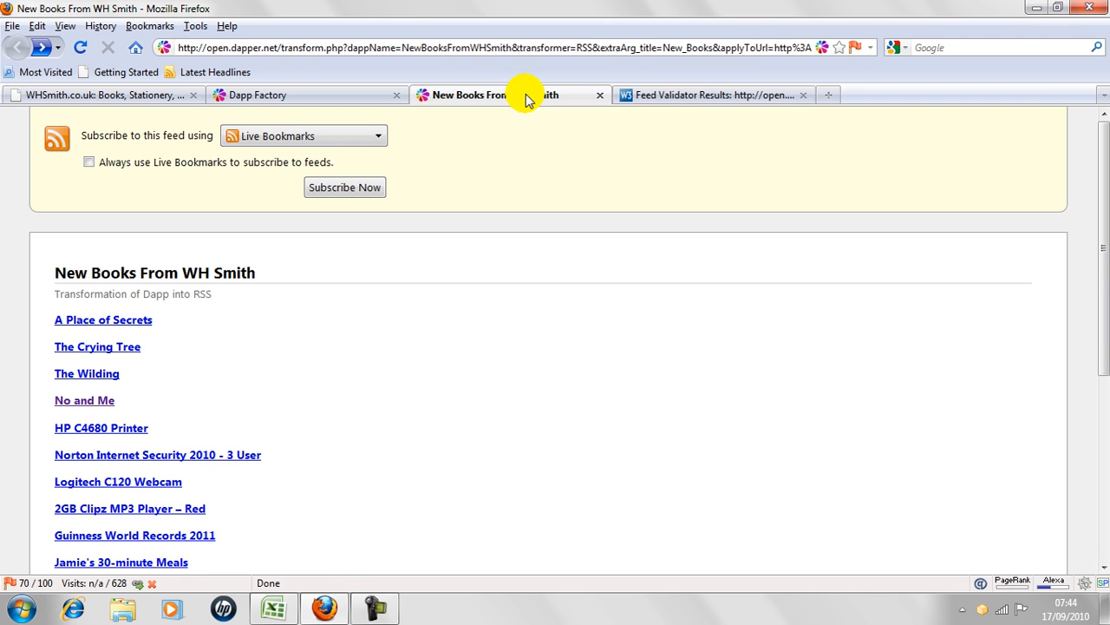
click(669, 101)
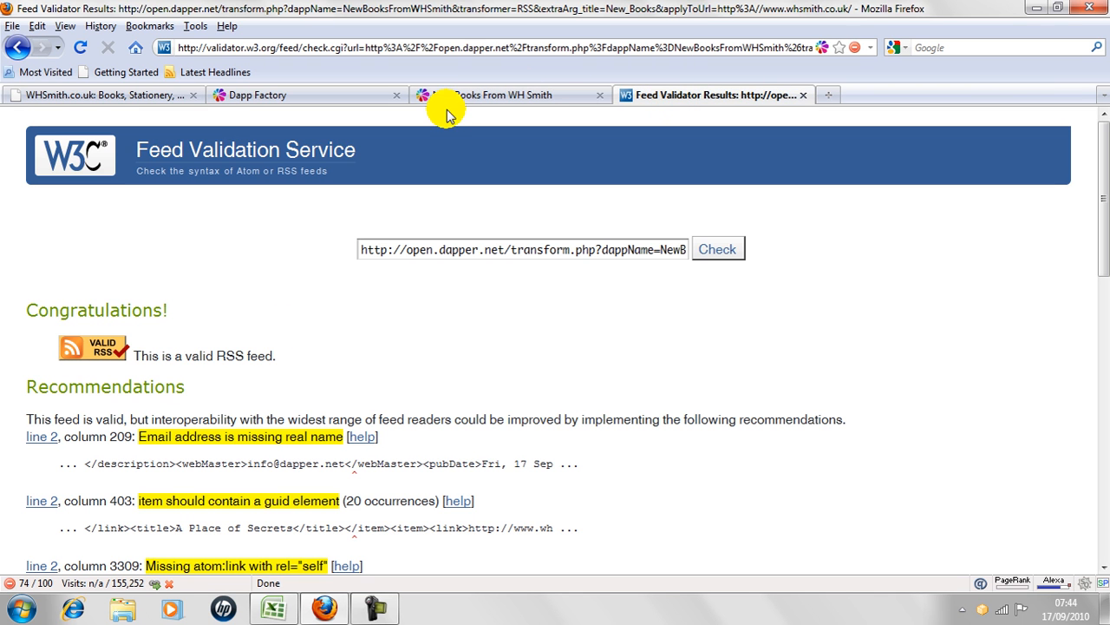
click(169, 100)
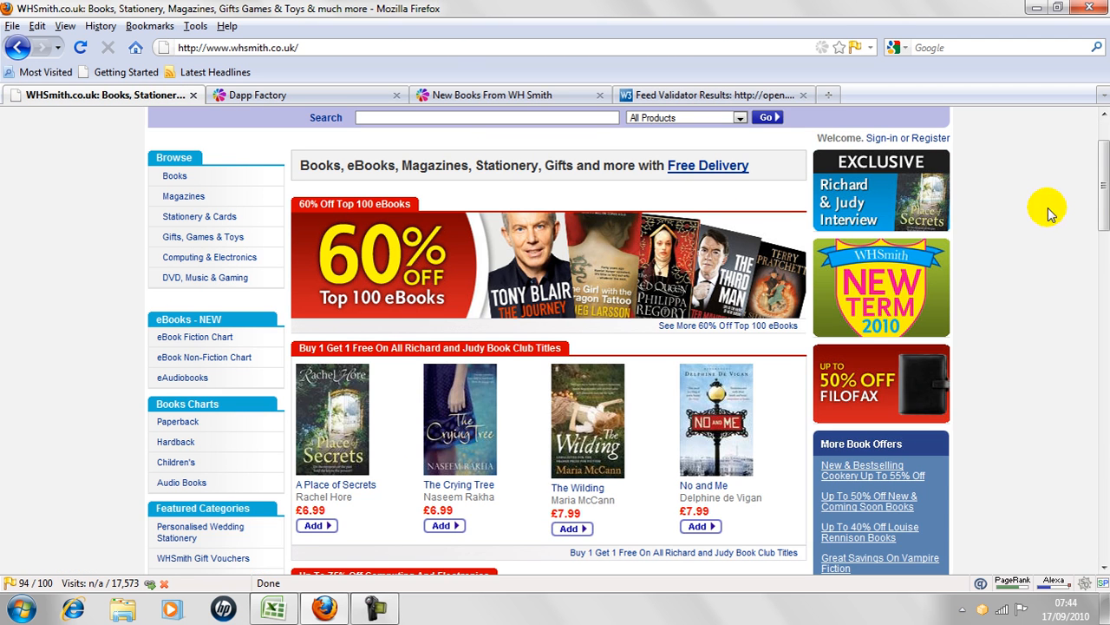
drag(1106, 217, 1102, 142)
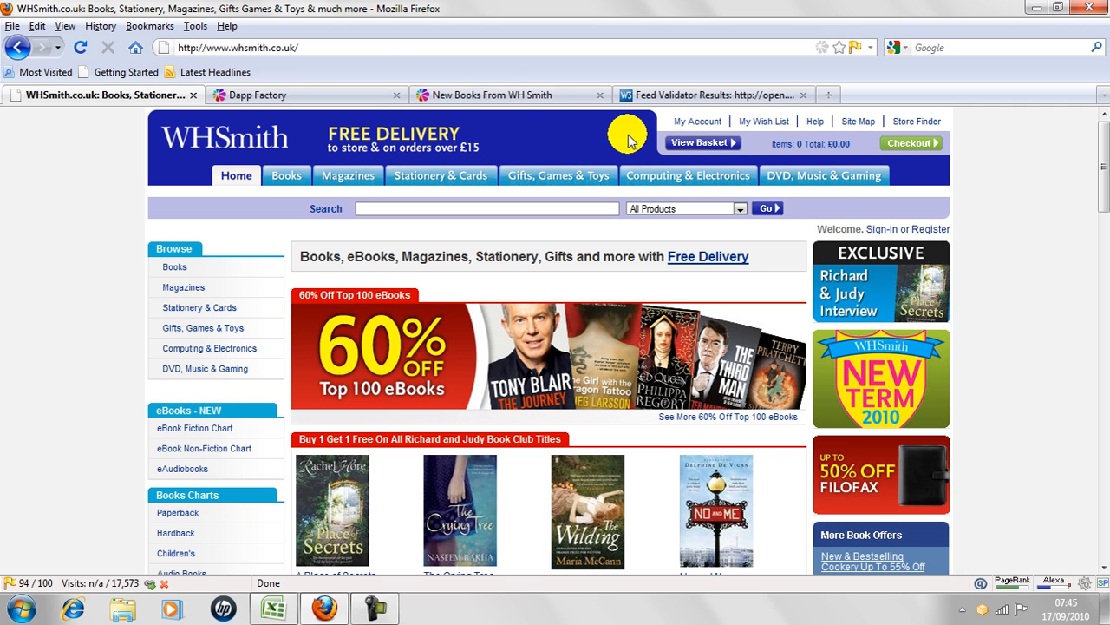
click(336, 97)
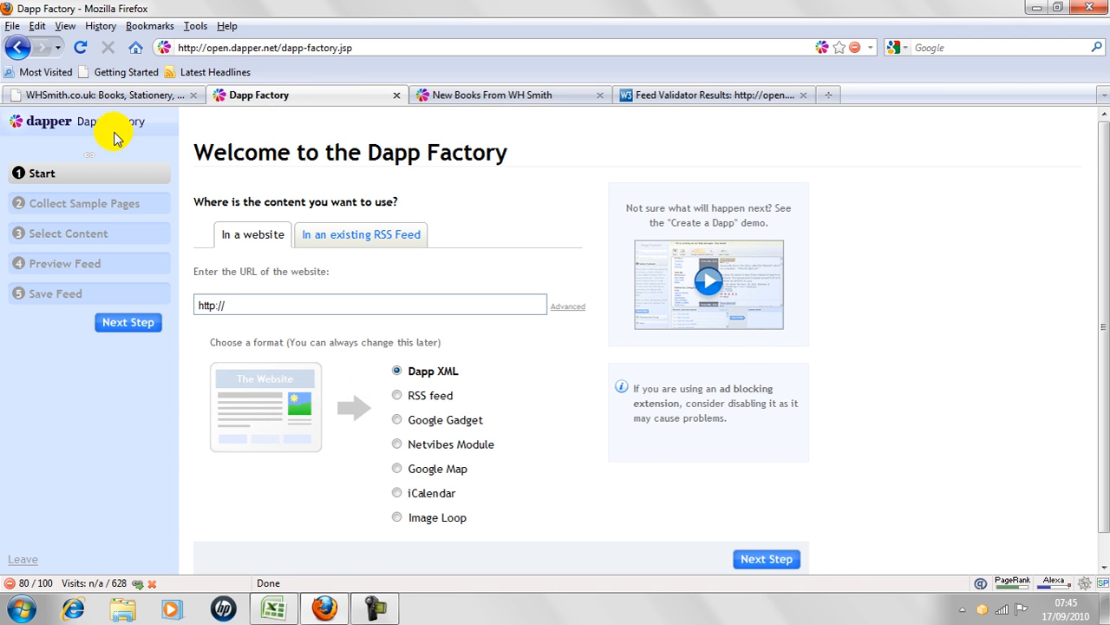
click(52, 95)
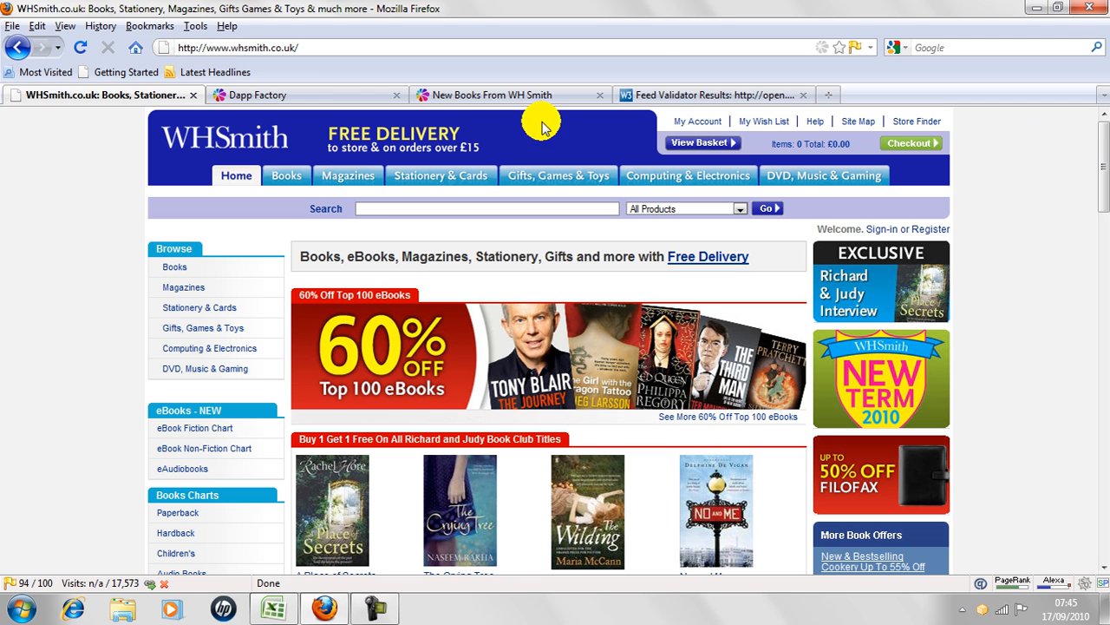
click(333, 99)
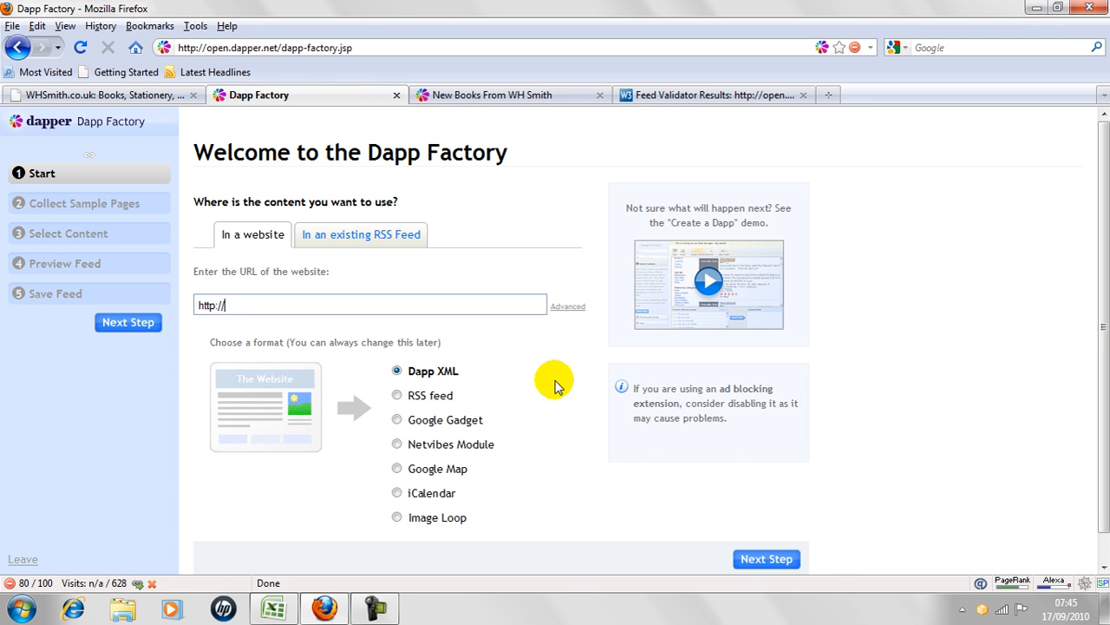
click(128, 98)
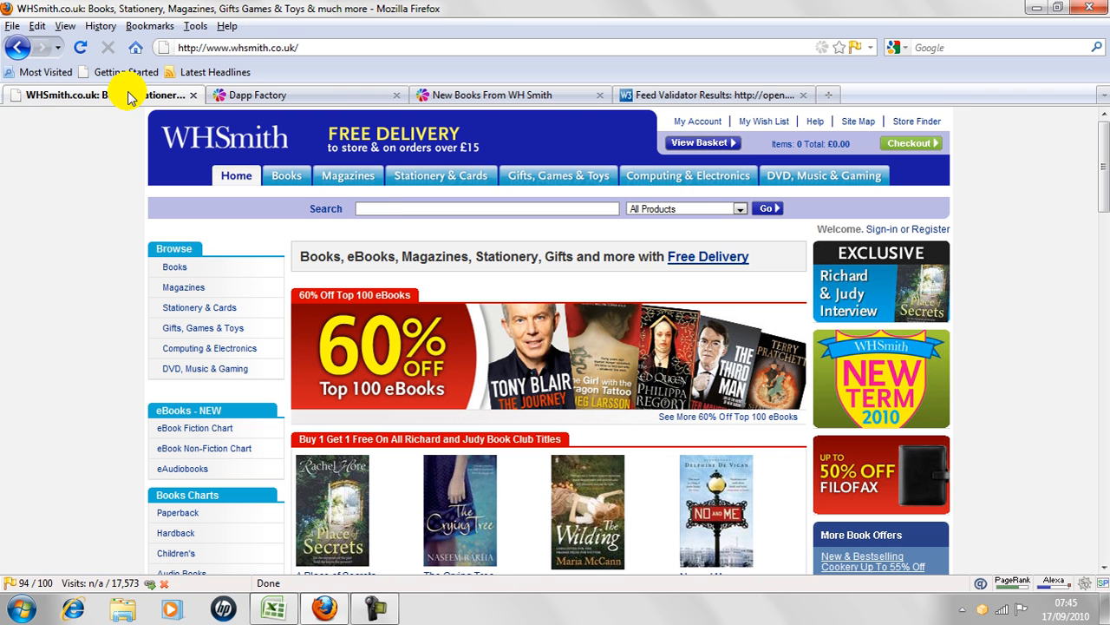